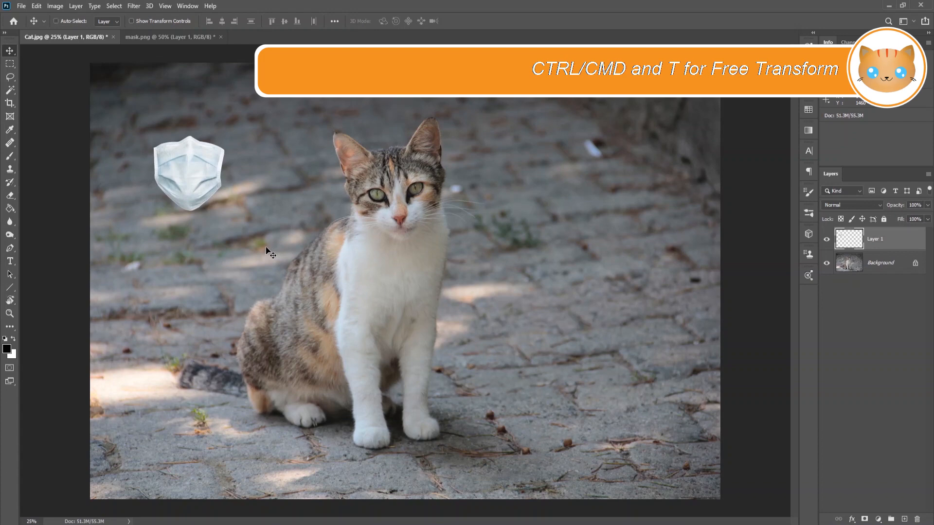
# Step: Free Transform the face mask layer, move it over the cat's face, and lower the layer's opacity to 57%
pyautogui.hotkey('ctrl', 't')
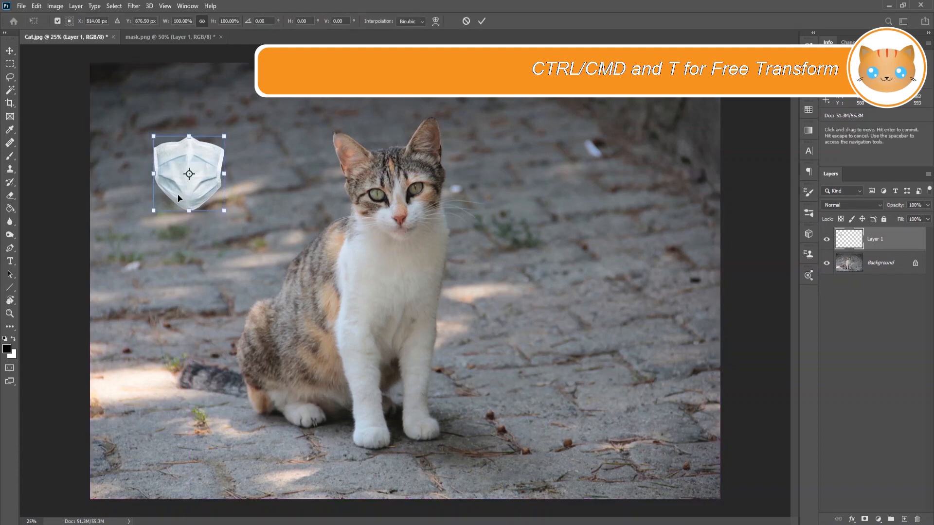
pyautogui.moveTo(178, 198); pyautogui.dragTo(384, 234)
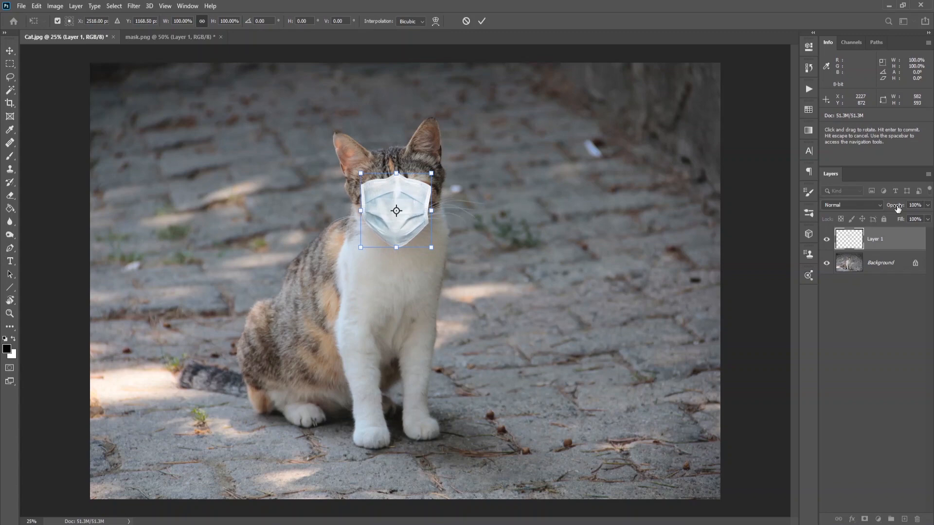
pyautogui.moveTo(897, 208); pyautogui.dragTo(875, 208)
pyautogui.scroll(3, 421, 226)
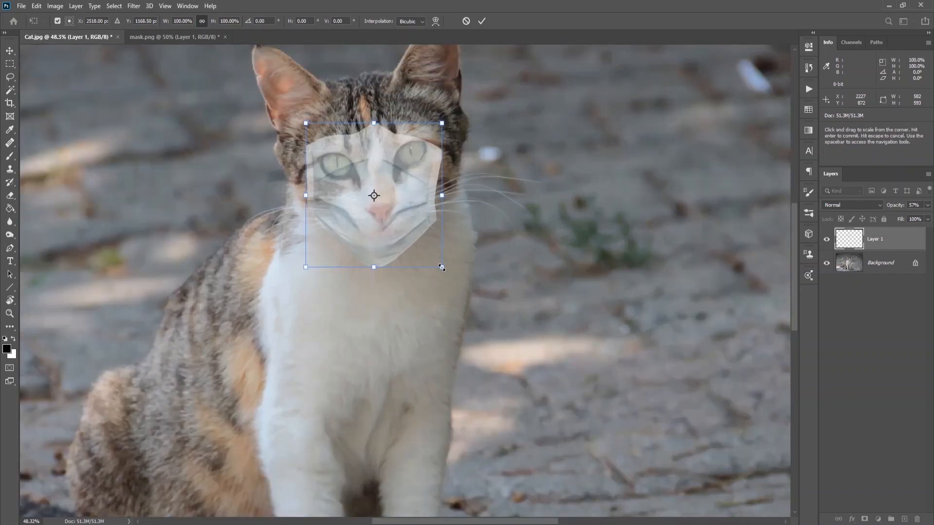
# Step: Stretch the face mask to about 148% width and 112% height, rotate it about -2.17°, and position it across the cat's face
pyautogui.moveTo(442, 267); pyautogui.dragTo(448, 274)
pyautogui.moveTo(415, 210); pyautogui.dragTo(411, 192)
pyautogui.moveTo(457, 97); pyautogui.dragTo(454, 93)
pyautogui.moveTo(395, 197); pyautogui.dragTo(474, 178)
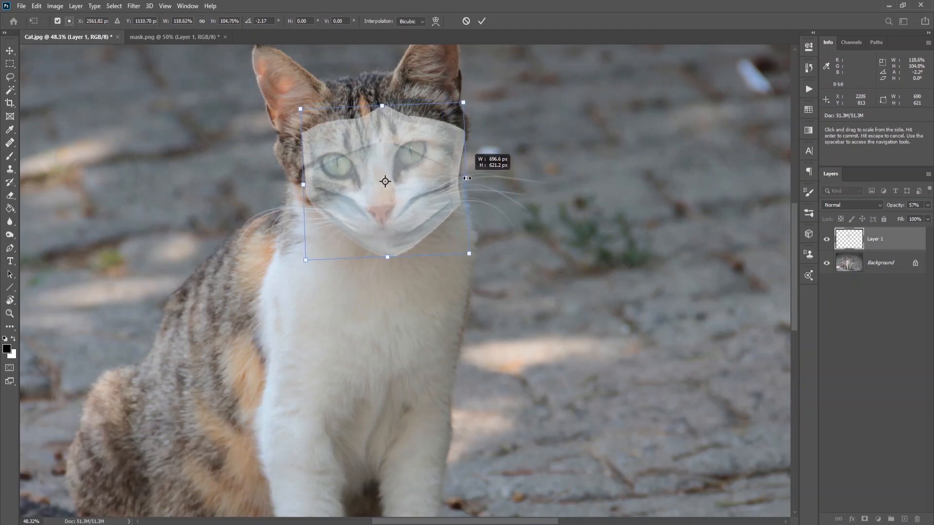
pyautogui.moveTo(303, 185); pyautogui.dragTo(285, 185)
pyautogui.moveTo(470, 254); pyautogui.dragTo(481, 263)
pyautogui.moveTo(405, 234); pyautogui.dragTo(396, 230)
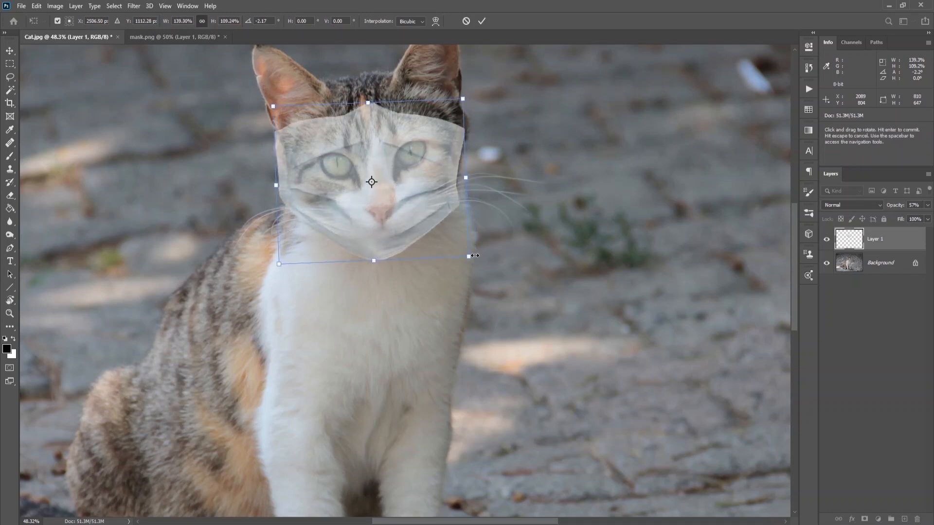
pyautogui.moveTo(468, 257); pyautogui.dragTo(472, 259)
pyautogui.moveTo(373, 214); pyautogui.dragTo(375, 214)
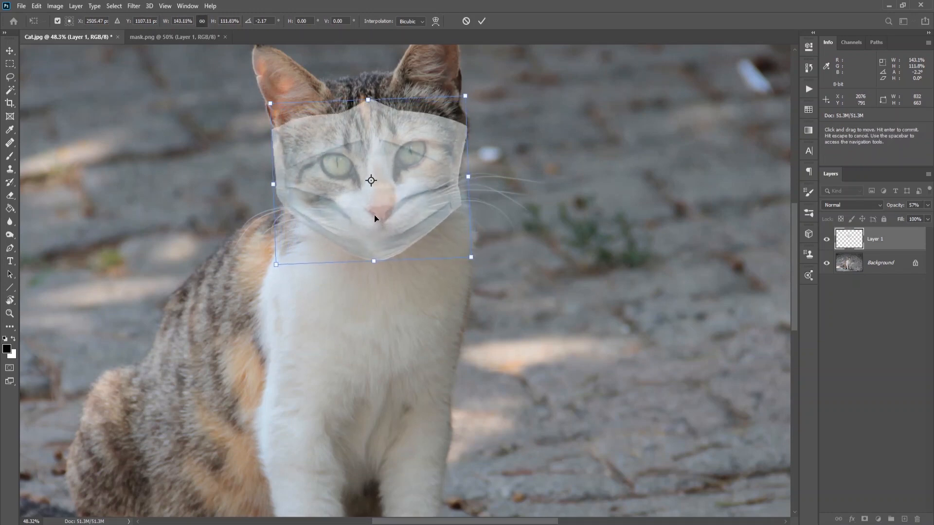
pyautogui.moveTo(468, 178); pyautogui.dragTo(474, 176)
pyautogui.moveTo(270, 186); pyautogui.dragTo(268, 185)
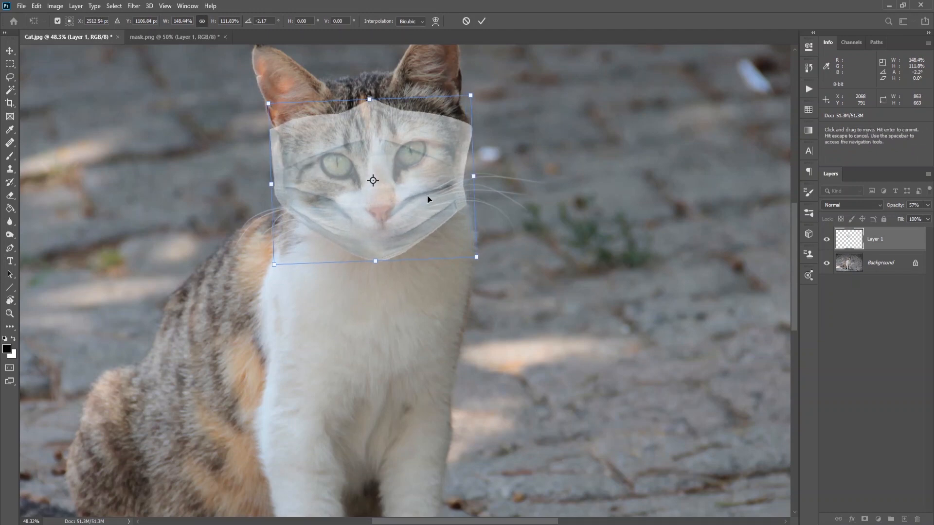
# Step: Warp the face mask's side and lower edges outward to fit the cat's cheeks, and commit the transform
pyautogui.rightClick(425, 186)
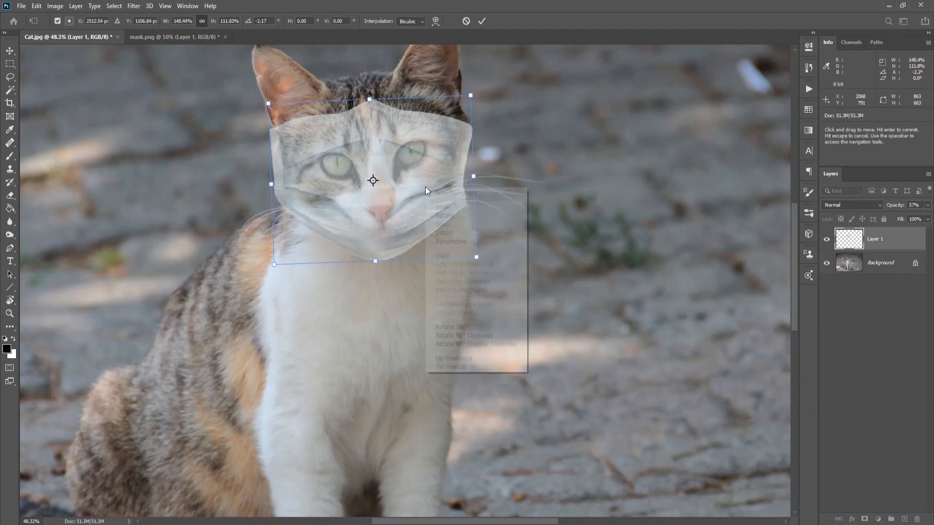
pyautogui.click(457, 255)
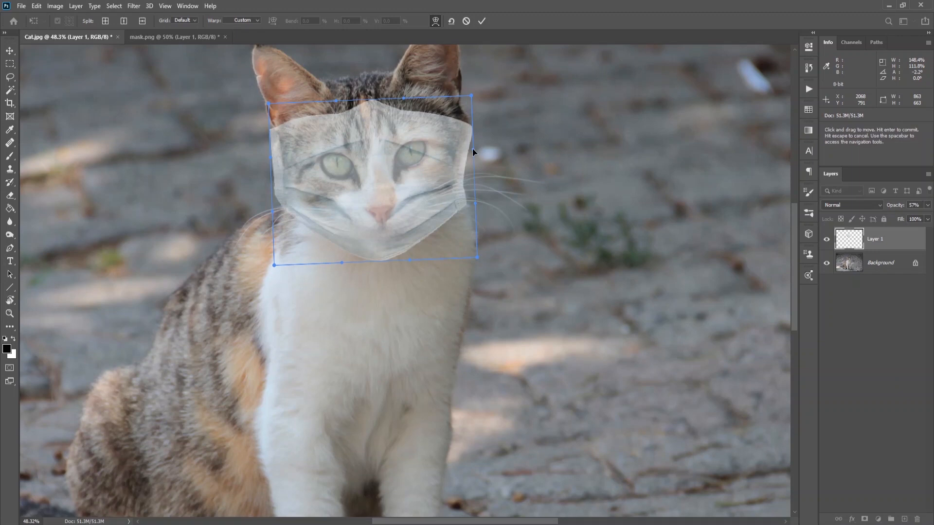
pyautogui.moveTo(474, 147); pyautogui.dragTo(479, 147)
pyautogui.moveTo(473, 204); pyautogui.dragTo(479, 203)
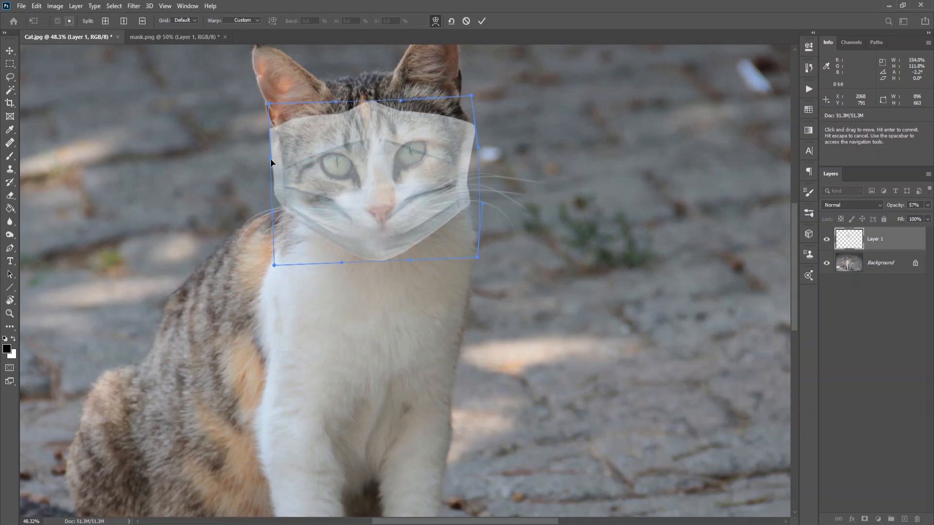
pyautogui.moveTo(275, 214); pyautogui.dragTo(264, 212)
pyautogui.moveTo(341, 262); pyautogui.dragTo(337, 263)
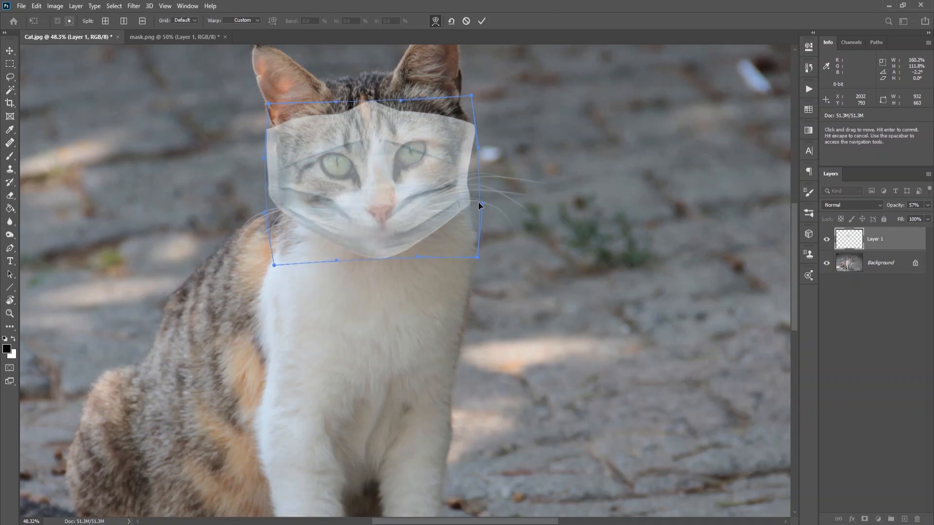
pyautogui.moveTo(480, 145); pyautogui.dragTo(481, 147)
pyautogui.moveTo(264, 213); pyautogui.dragTo(266, 213)
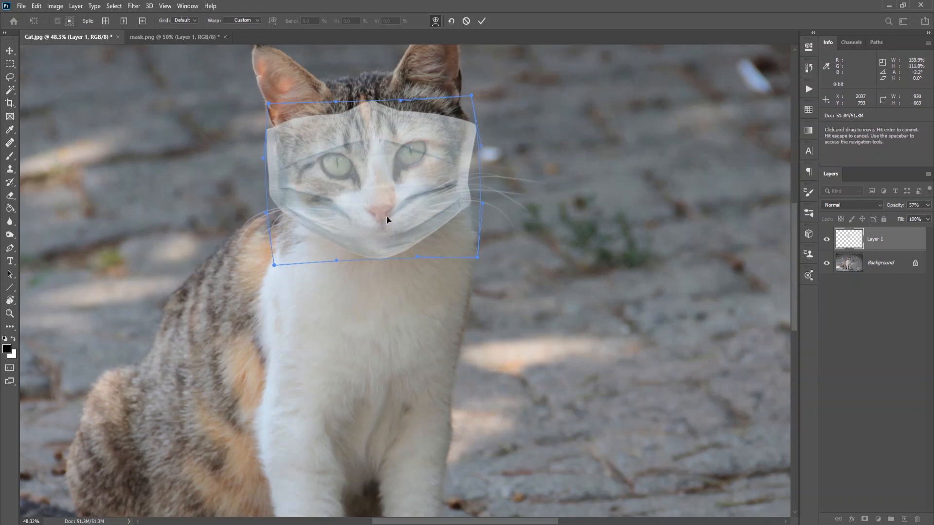
pyautogui.click(483, 21)
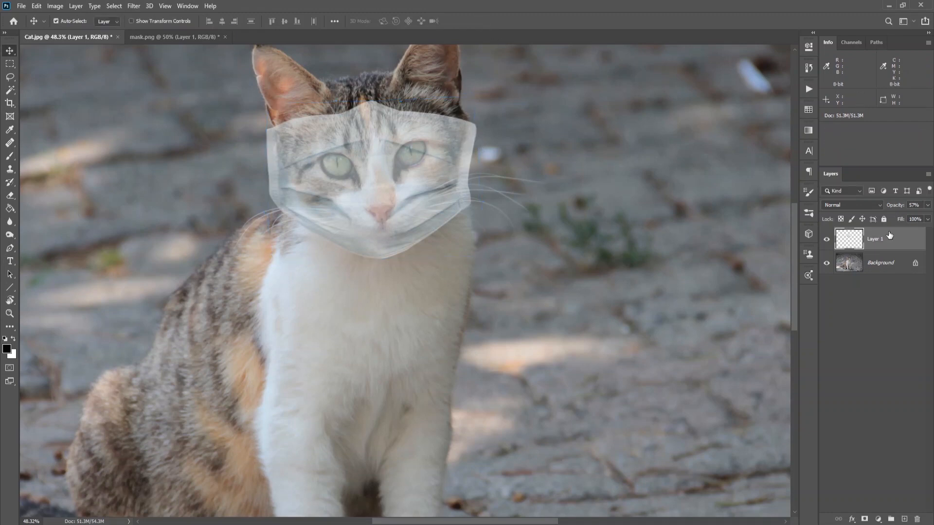
# Step: Restore the face mask layer's opacity to 100% and open the Liquify filter on it
pyautogui.moveTo(890, 207); pyautogui.dragTo(912, 208)
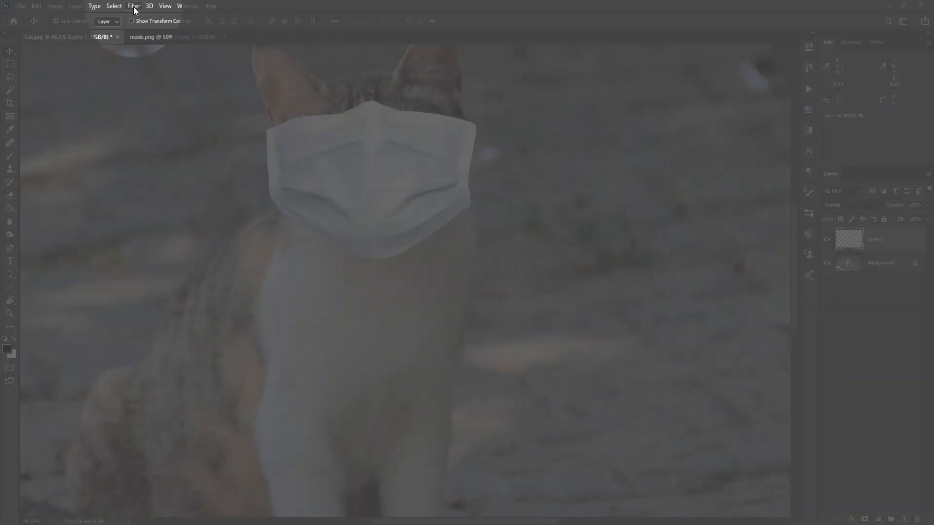
pyautogui.click(133, 7)
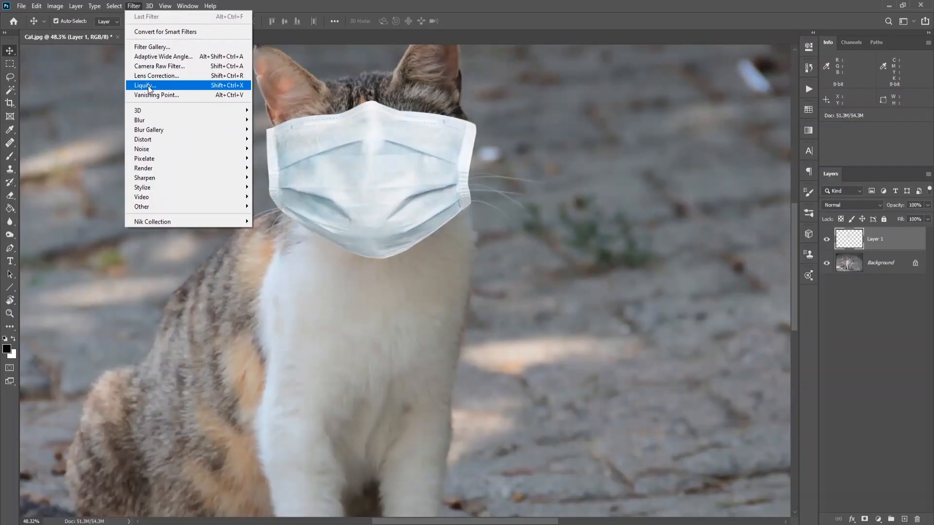
pyautogui.click(148, 86)
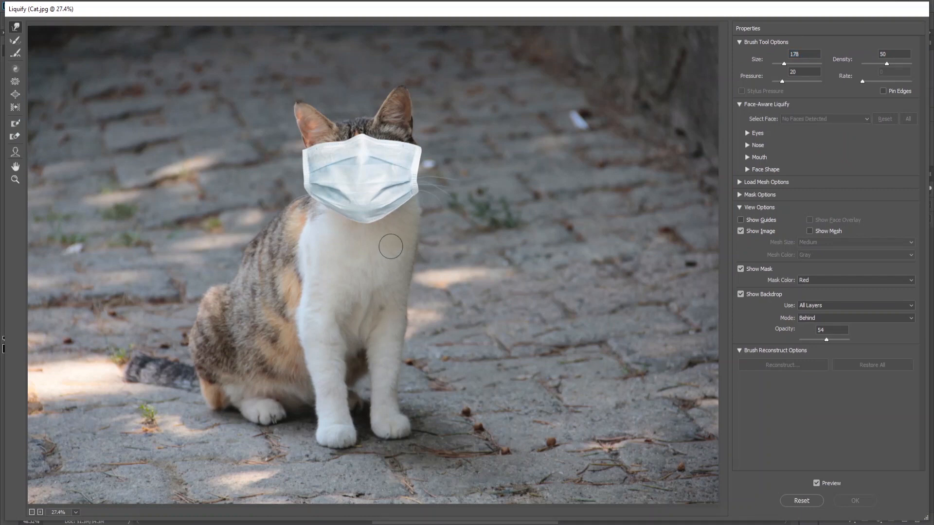
# Step: Reshape the face mask's upper edge with a size 229 Forward Warp brush, using the Background layer as the backdrop
pyautogui.scroll(1, 391, 245)
pyautogui.scroll(4, 391, 246)
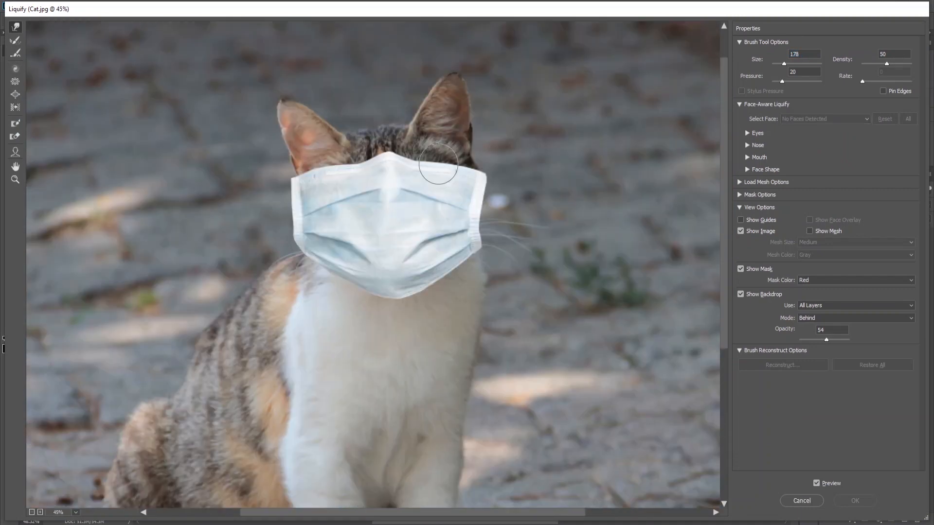
pyautogui.moveTo(384, 146); pyautogui.dragTo(393, 149)
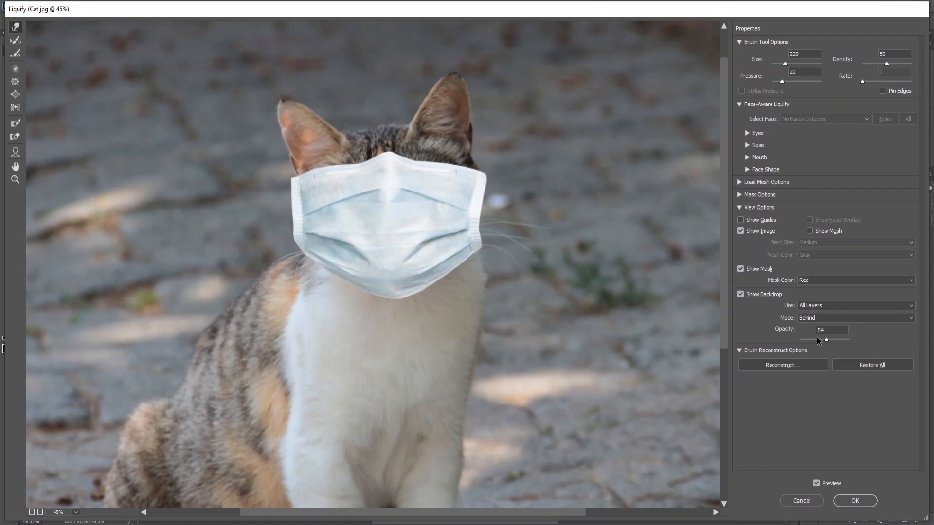
pyautogui.click(818, 306)
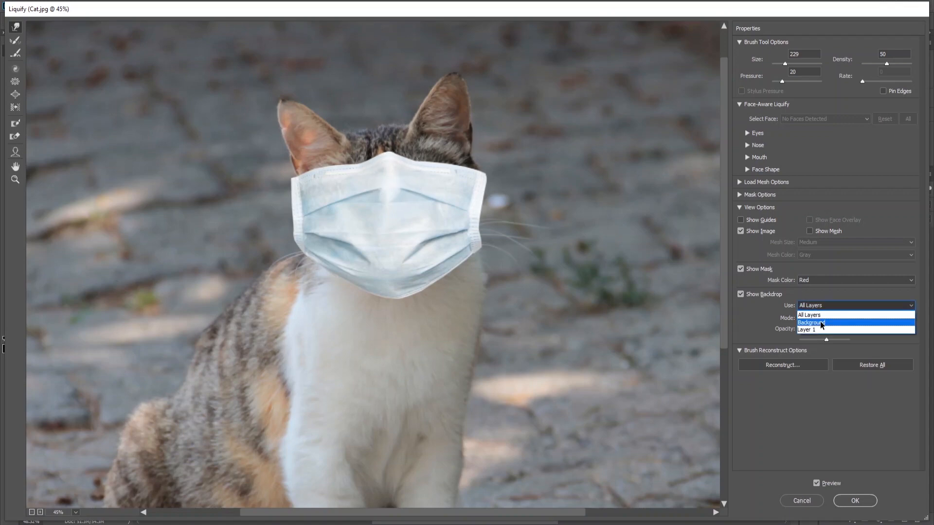
pyautogui.click(821, 323)
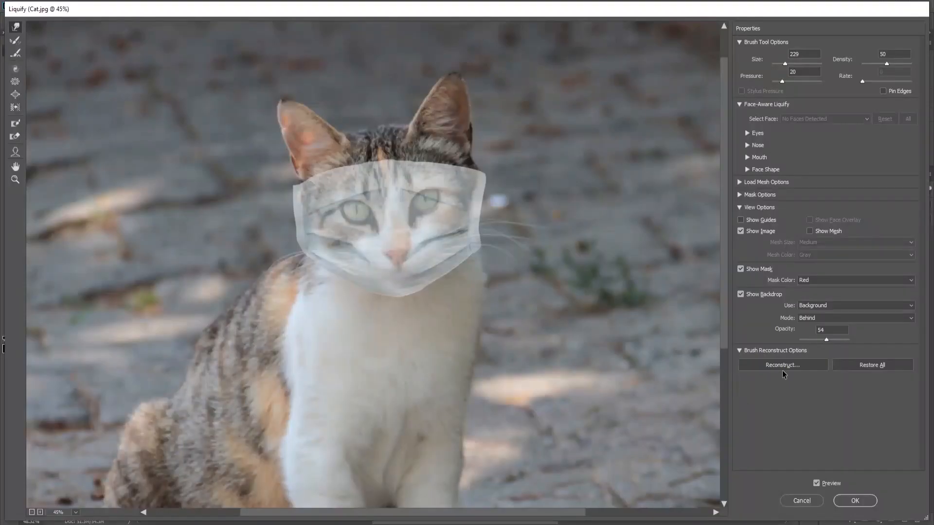
# Step: Try a lower Liquify reconstruction amount, return it to 100, and apply the filter to the face mask
pyautogui.click(781, 368)
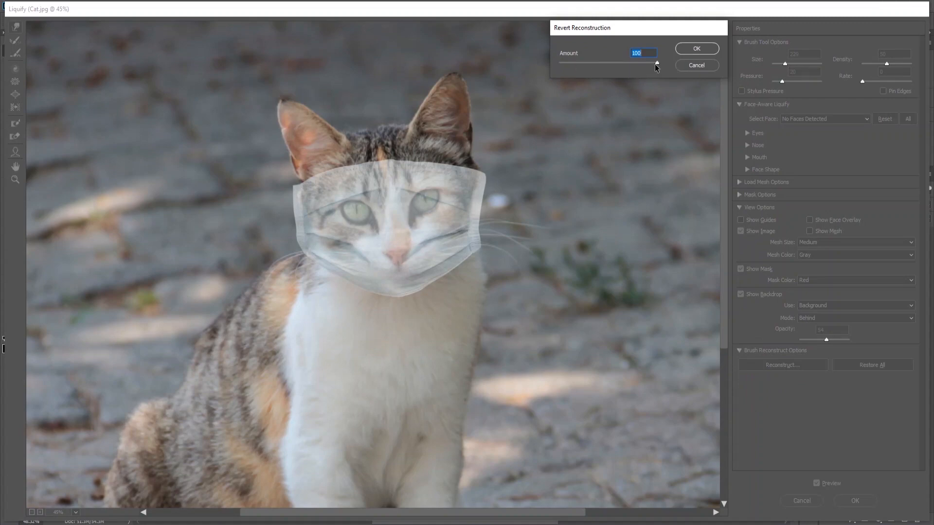
pyautogui.moveTo(657, 64); pyautogui.dragTo(593, 65)
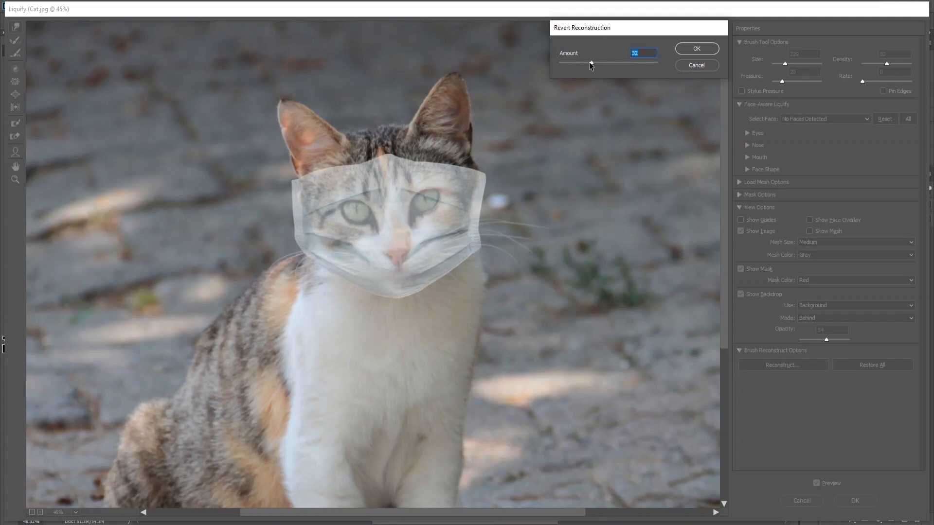
pyautogui.moveTo(580, 62); pyautogui.dragTo(664, 63)
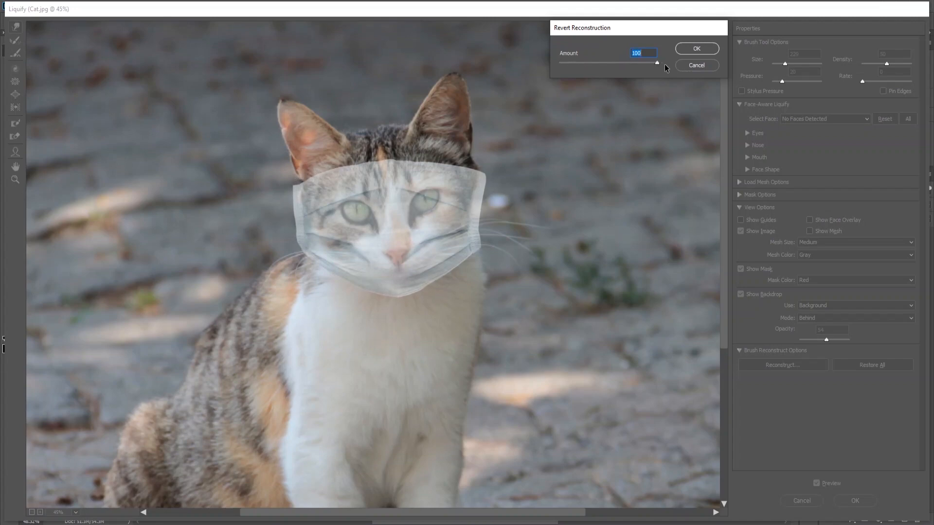
pyautogui.click(695, 49)
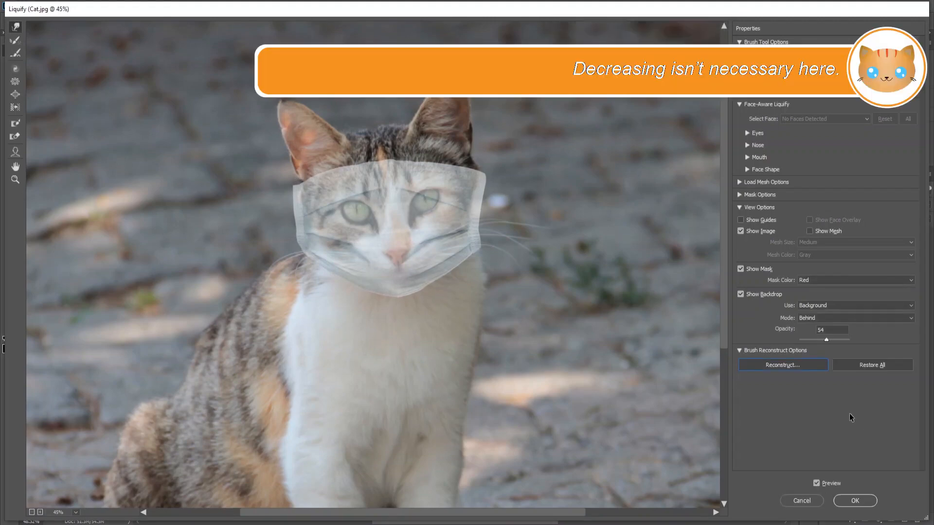
pyautogui.click(854, 500)
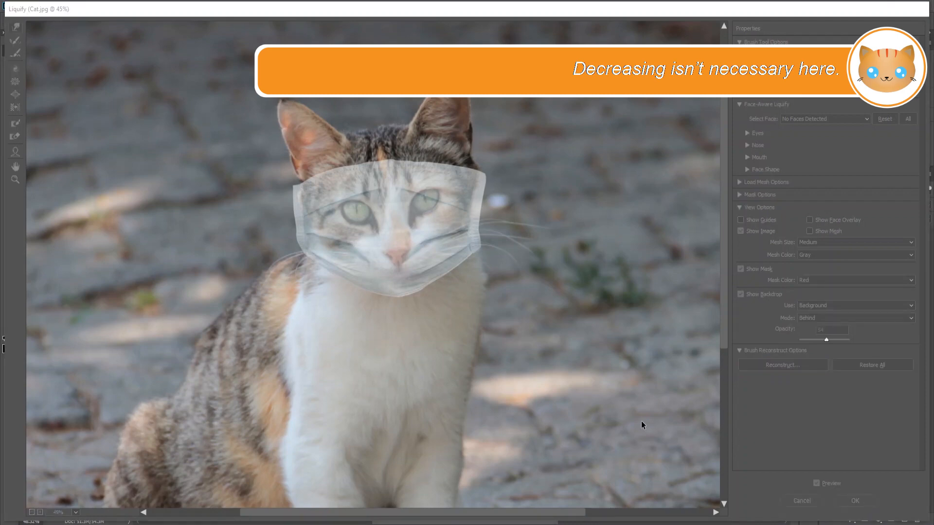
# Step: Lower the face mask layer's opacity to 77% and add a layer mask to it, with the Brush tool active
pyautogui.moveTo(418, 237); pyautogui.dragTo(444, 299)
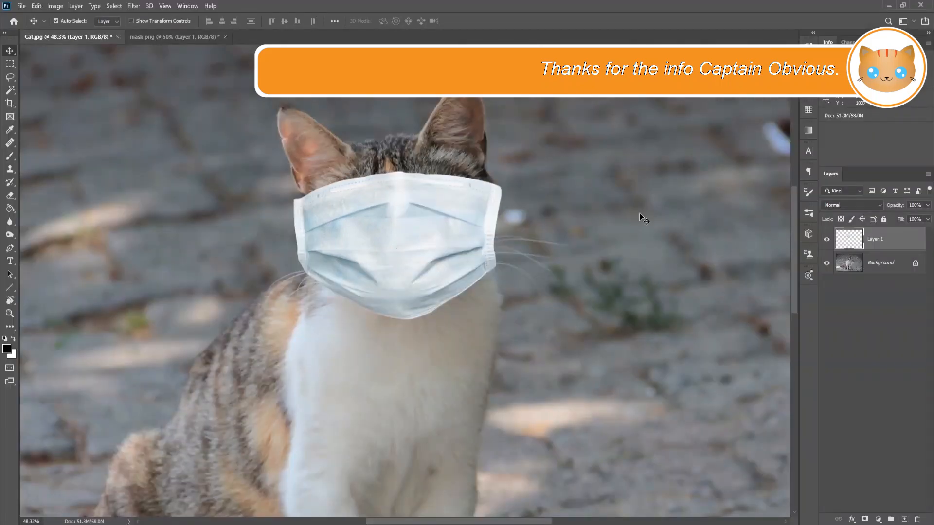
pyautogui.moveTo(899, 206); pyautogui.dragTo(881, 208)
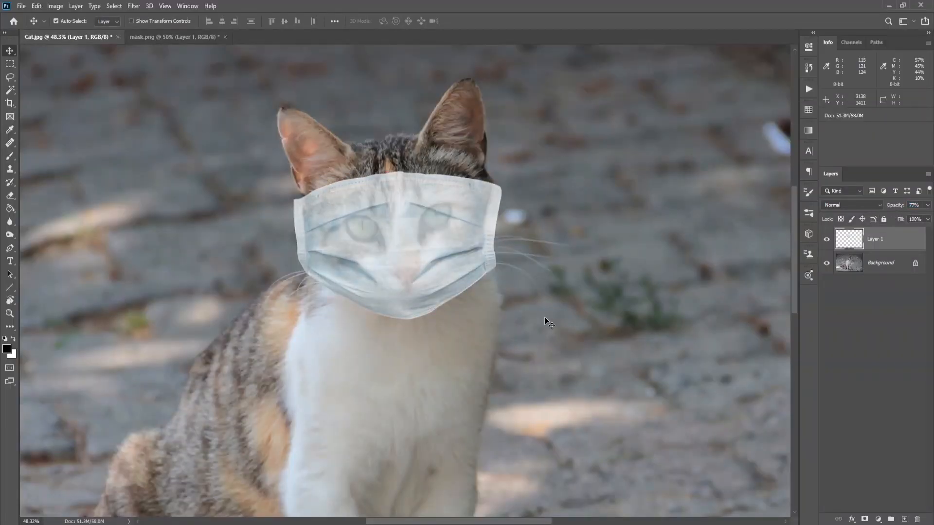
pyautogui.press('b')
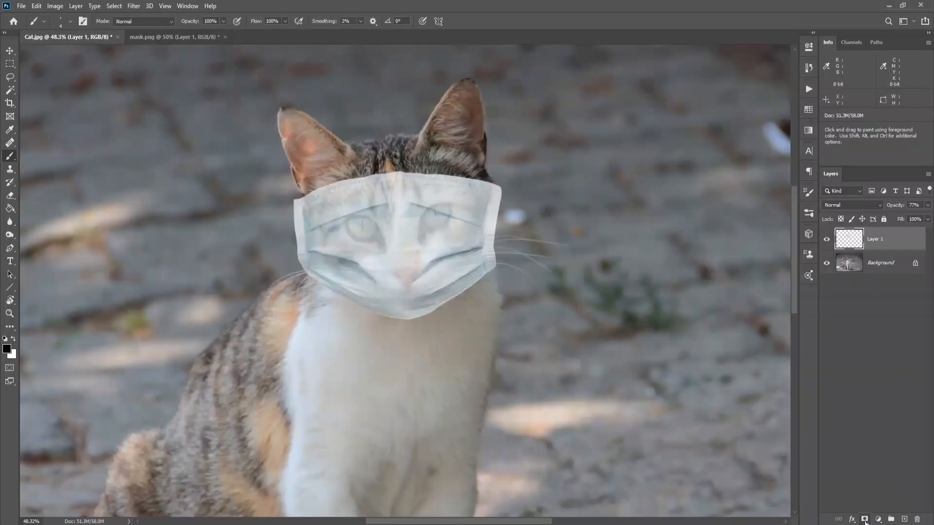
pyautogui.click(864, 518)
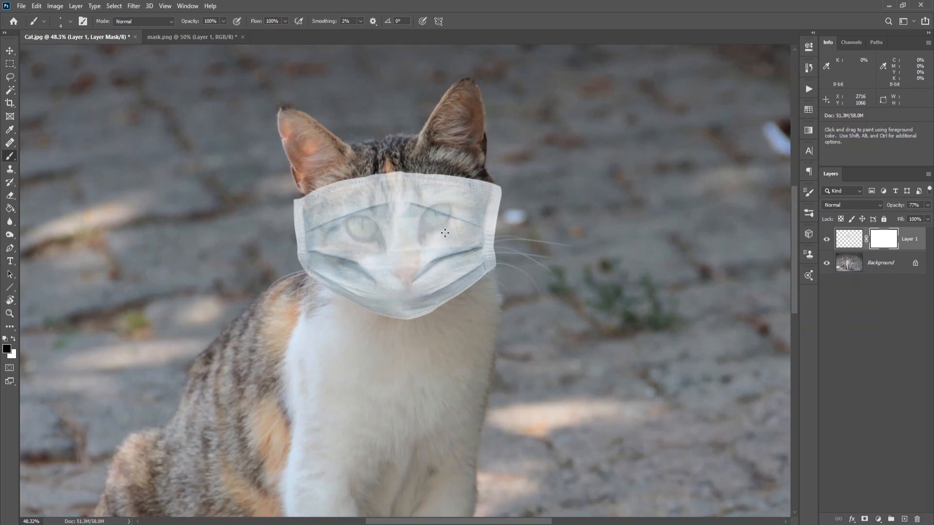
pyautogui.moveTo(422, 231); pyautogui.dragTo(442, 230)
pyautogui.click(444, 214)
pyautogui.click(364, 224)
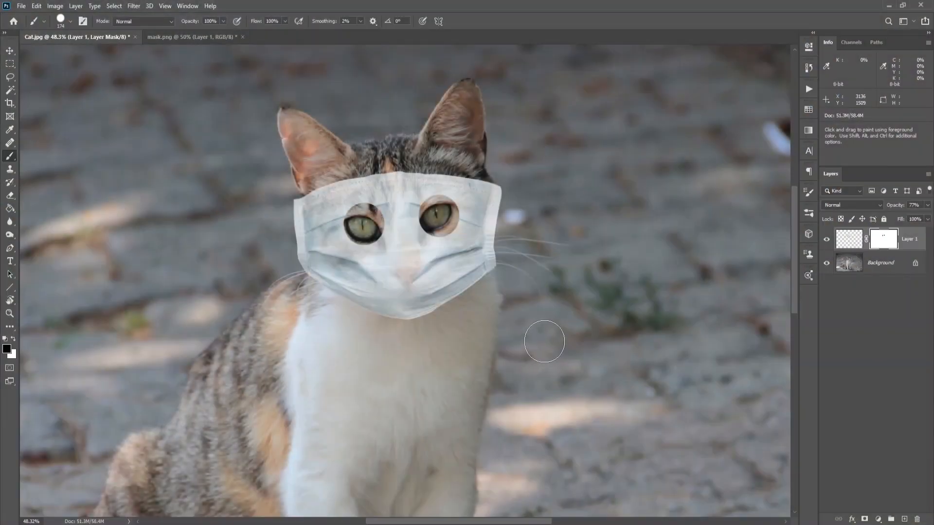
pyautogui.hotkey('ctrl', 'z')
pyautogui.hotkey('ctrl', 'z')
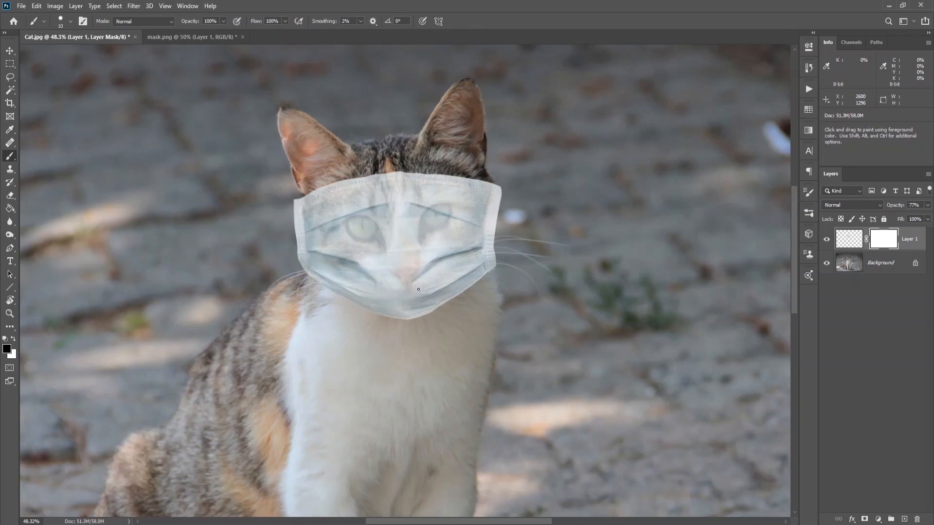
# Step: Outline and fill both of the cat's eyes in black on the layer mask with a 15 px brush to reveal them
pyautogui.press(']')
pyautogui.moveTo(421, 236); pyautogui.dragTo(431, 194)
pyautogui.moveTo(443, 235); pyautogui.dragTo(448, 232)
pyautogui.moveTo(345, 240); pyautogui.dragTo(344, 220)
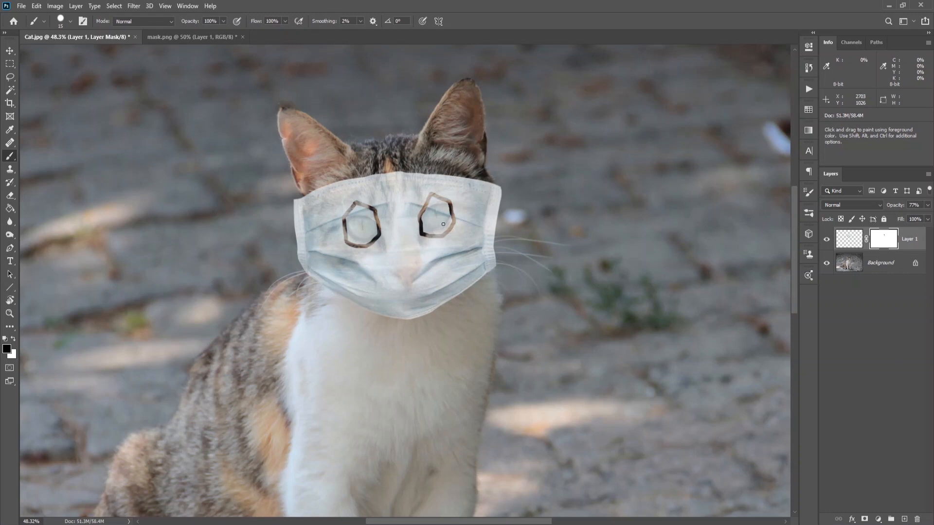
pyautogui.moveTo(446, 214); pyautogui.dragTo(431, 217)
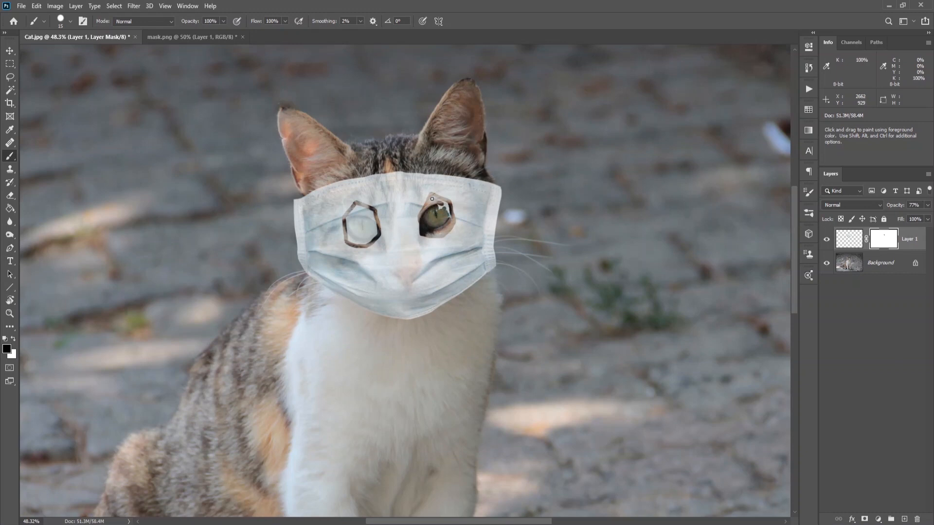
pyautogui.moveTo(362, 223)
pyautogui.mouseDown()
pyautogui.moveTo(373, 222)
pyautogui.moveTo(348, 226)
pyautogui.mouseUp()
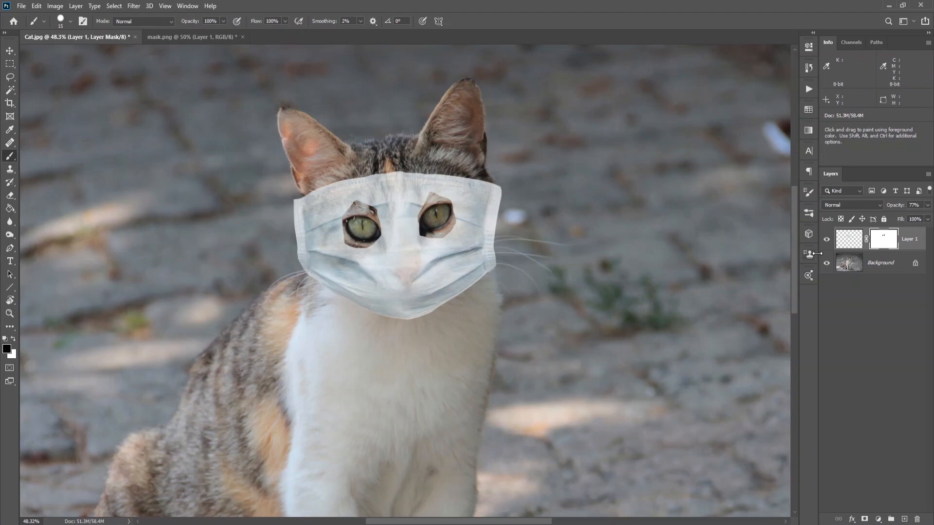
# Step: Paint the remaining gaps in both eye shapes black in the isolated layer mask view, and set Layer 1's opacity to 99%
pyautogui.keyDown('alt'); pyautogui.click(881, 243); pyautogui.keyUp('alt')
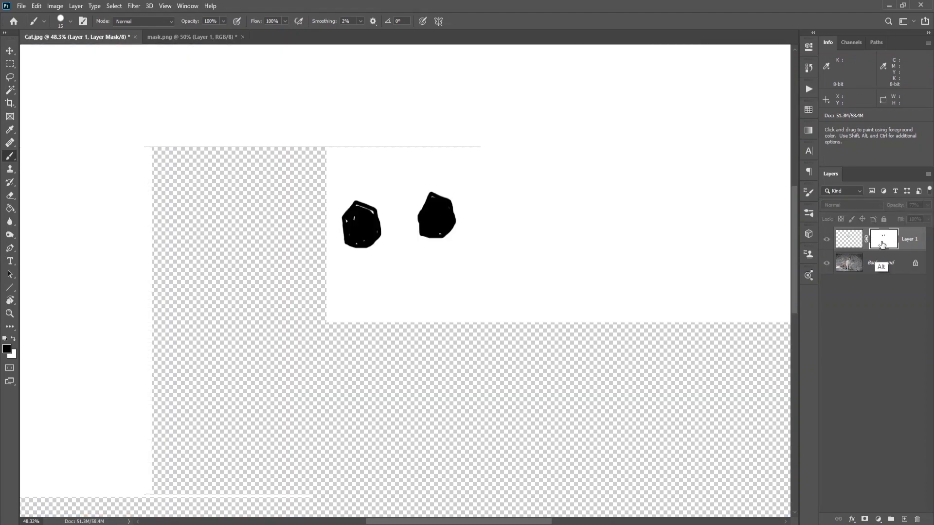
pyautogui.scroll(2, 362, 220)
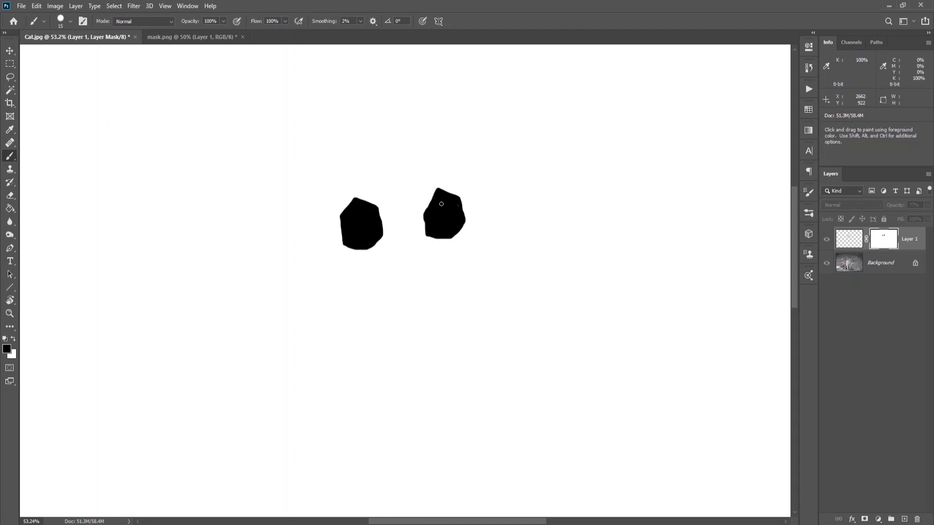
pyautogui.keyDown('alt'); pyautogui.click(885, 240); pyautogui.keyUp('alt')
pyautogui.scroll(-2, 512, 388)
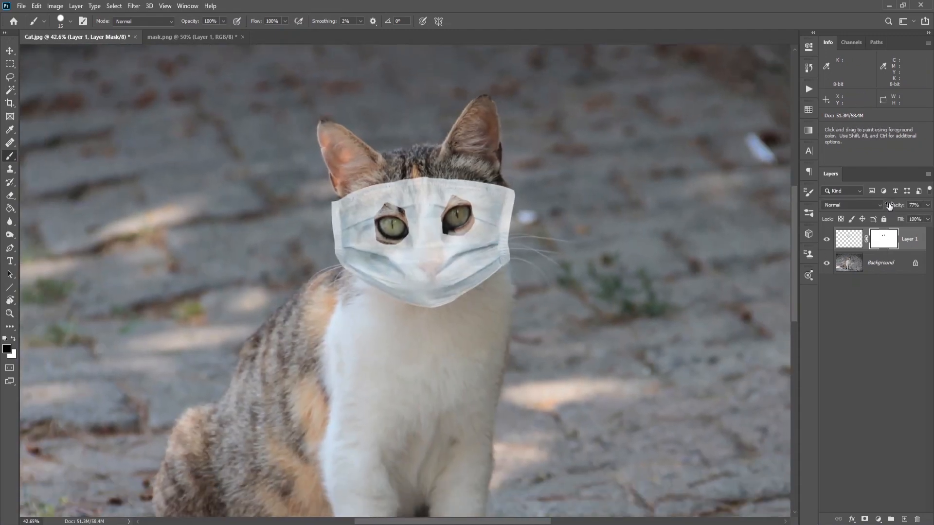
pyautogui.moveTo(889, 206); pyautogui.dragTo(900, 207)
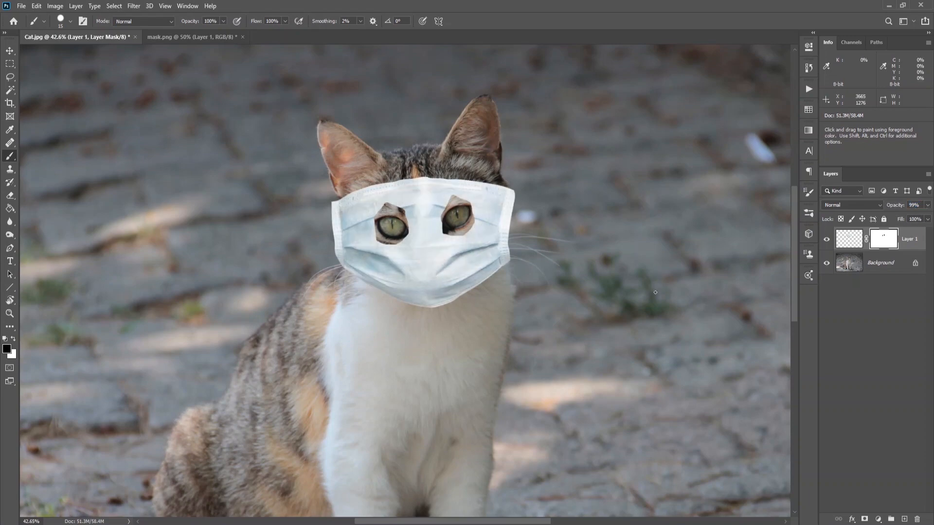
# Step: Add a Curves adjustment layer and darken the RGB curve from a sample on the face mask, input 230 to output 225
pyautogui.scroll(-3, 567, 426)
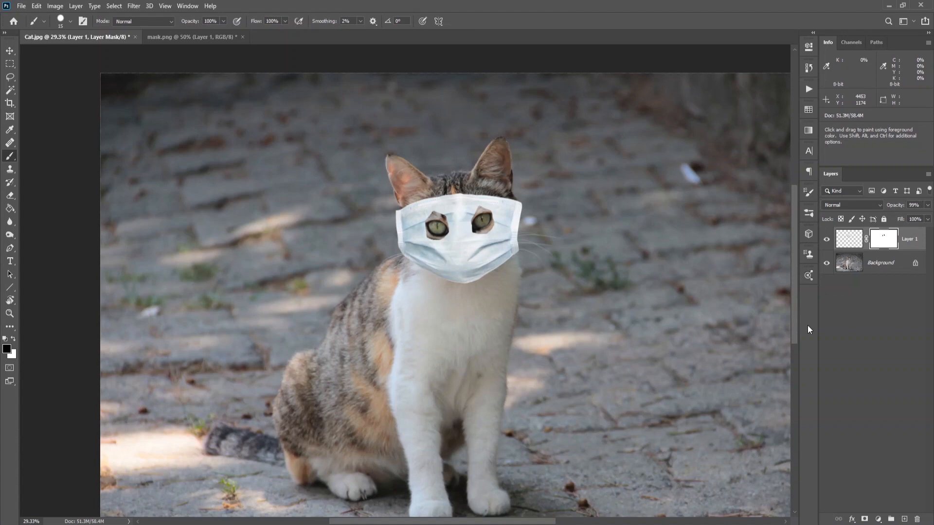
pyautogui.click(877, 519)
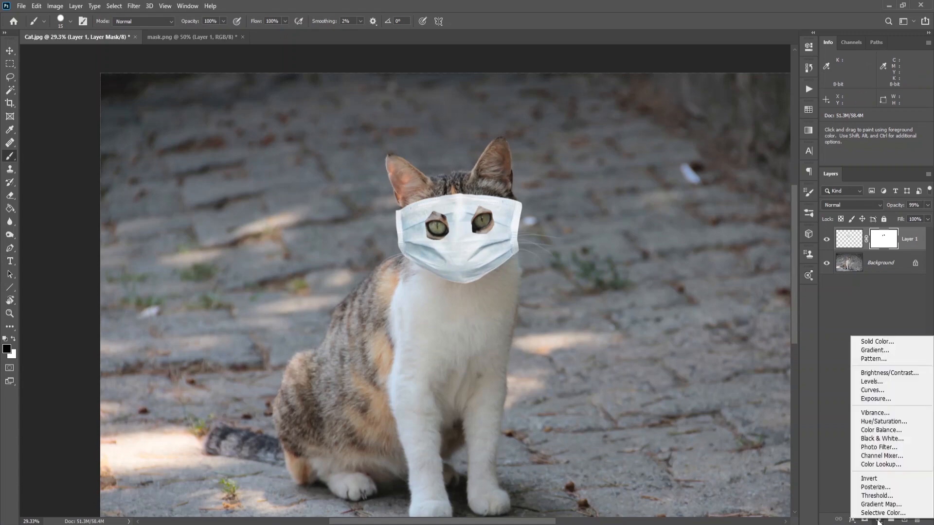
pyautogui.click(881, 393)
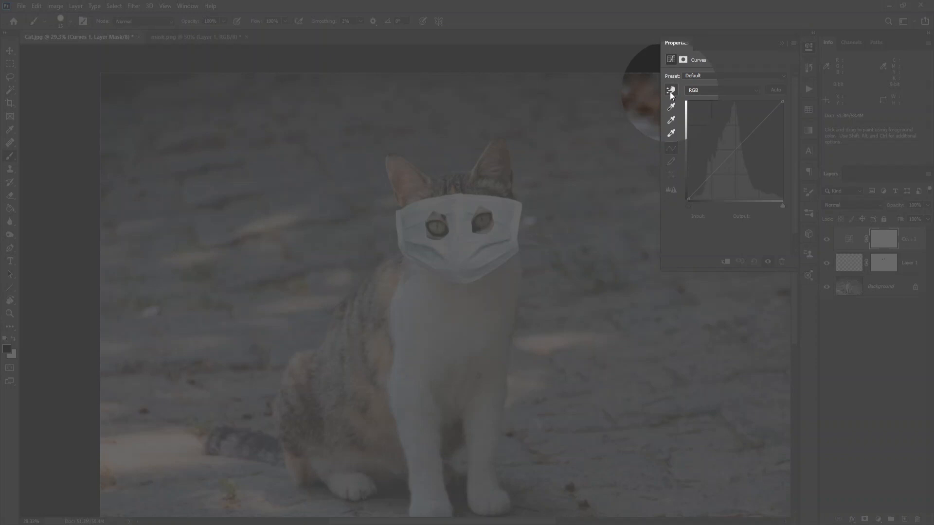
pyautogui.click(671, 91)
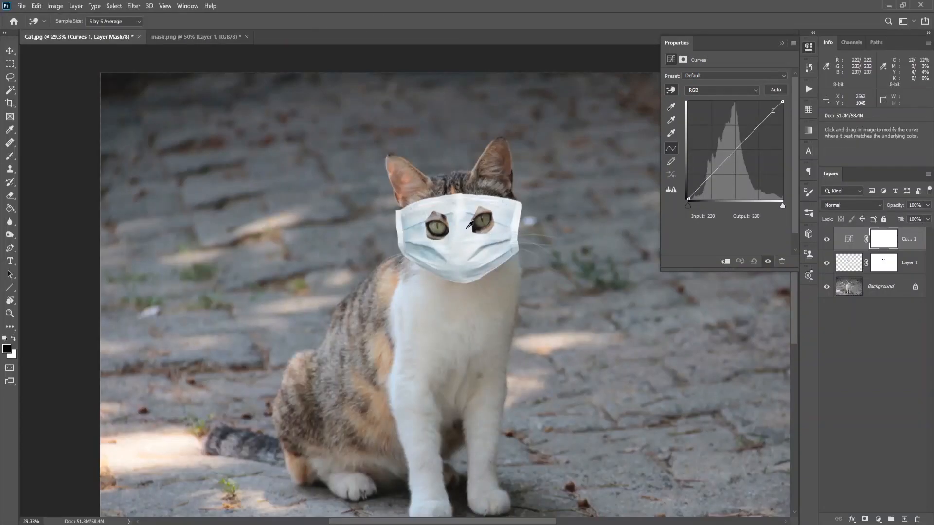
pyautogui.moveTo(469, 224); pyautogui.dragTo(465, 231)
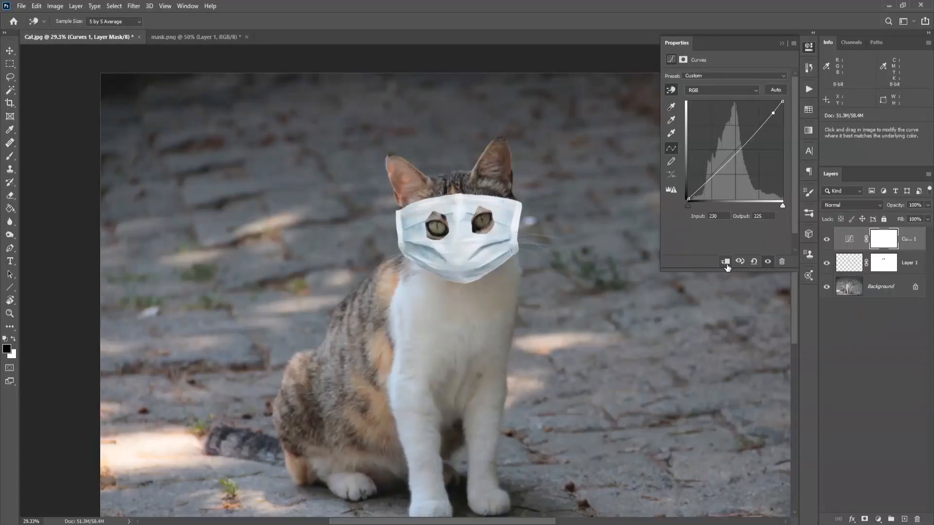
# Step: Clip the Curves adjustment to Layer 1, release it, and clip it again so it affects only the face mask
pyautogui.click(725, 262)
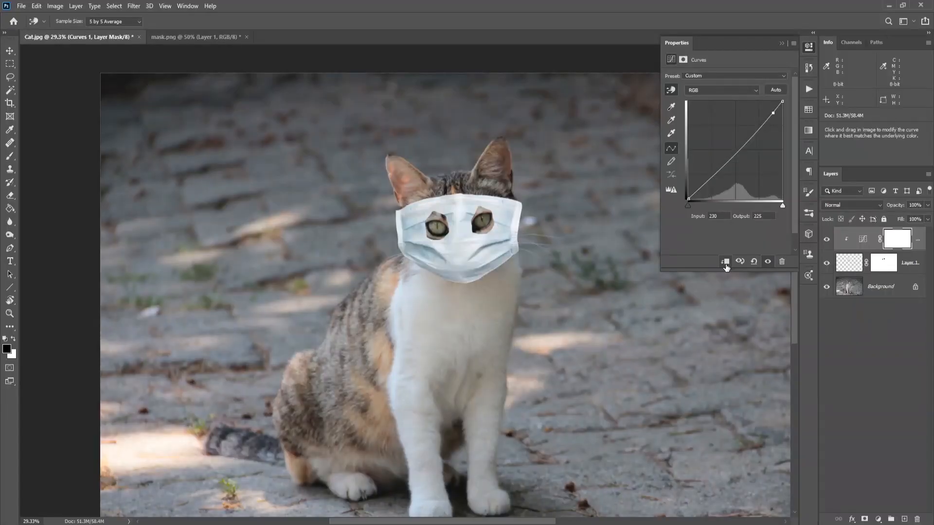
pyautogui.click(725, 263)
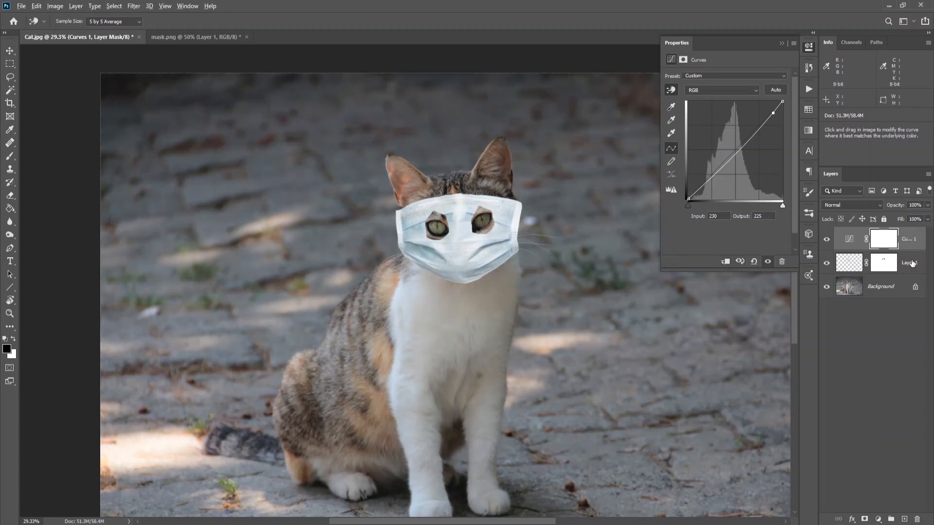
pyautogui.press('b')
pyautogui.keyDown('alt'); pyautogui.click(914, 250); pyautogui.keyUp('alt')
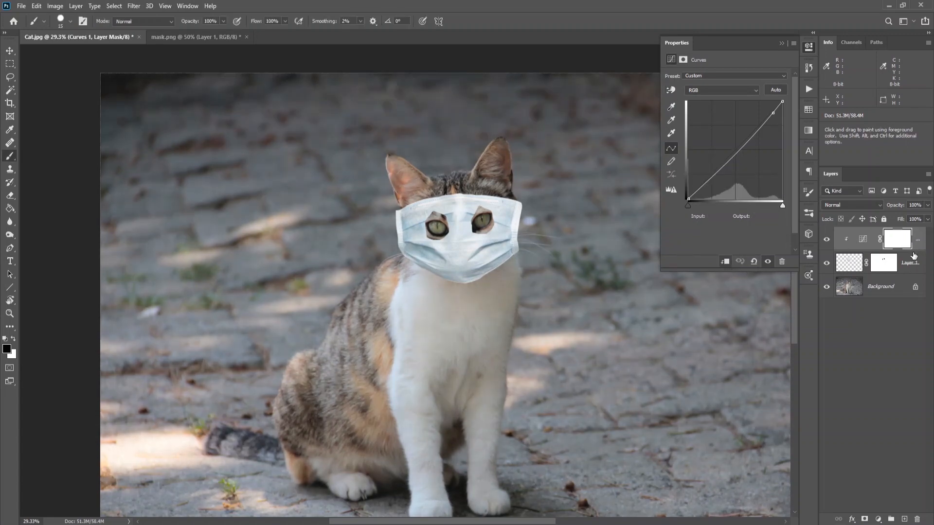
# Step: Reset the clipped curve and darken the face mask again from an on-image sample, input 230 to output 221
pyautogui.click(753, 262)
pyautogui.click(670, 90)
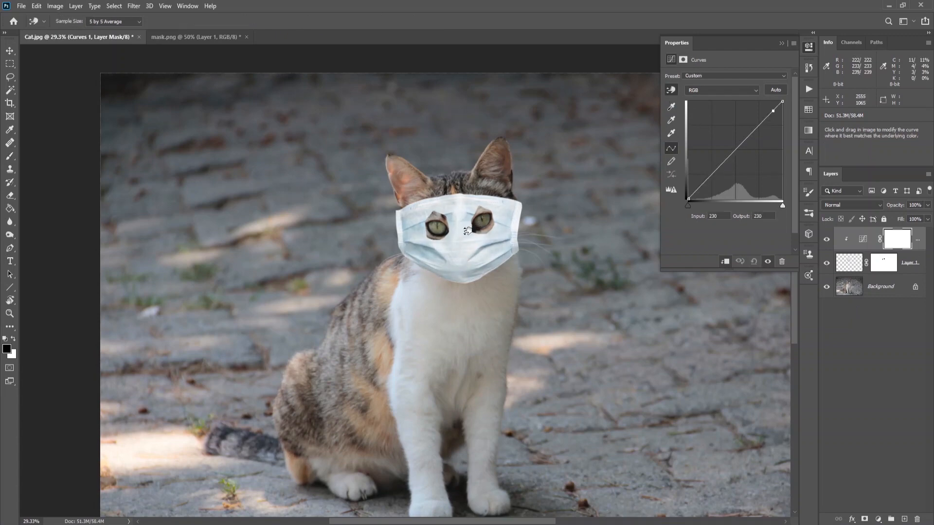
pyautogui.moveTo(468, 227); pyautogui.dragTo(467, 235)
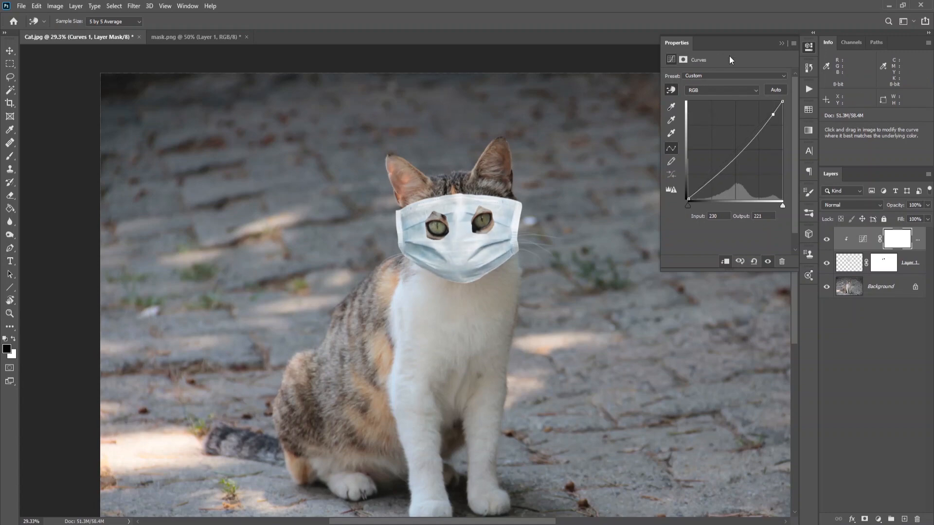
pyautogui.click(781, 43)
# Step: Add a second Curves layer, raise its Blue channel on the face mask from input 223 to output 230, and clip it
pyautogui.moveTo(616, 327); pyautogui.dragTo(583, 308)
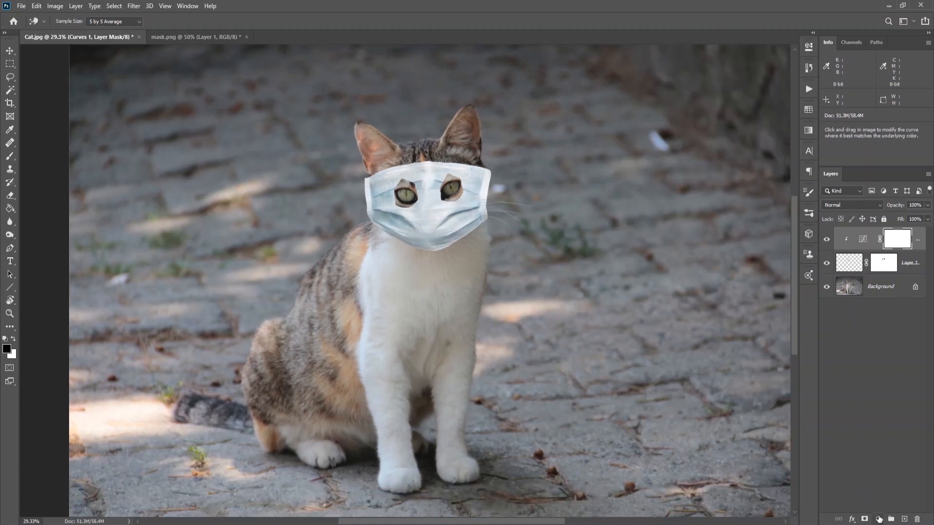
pyautogui.click(879, 519)
pyautogui.click(875, 388)
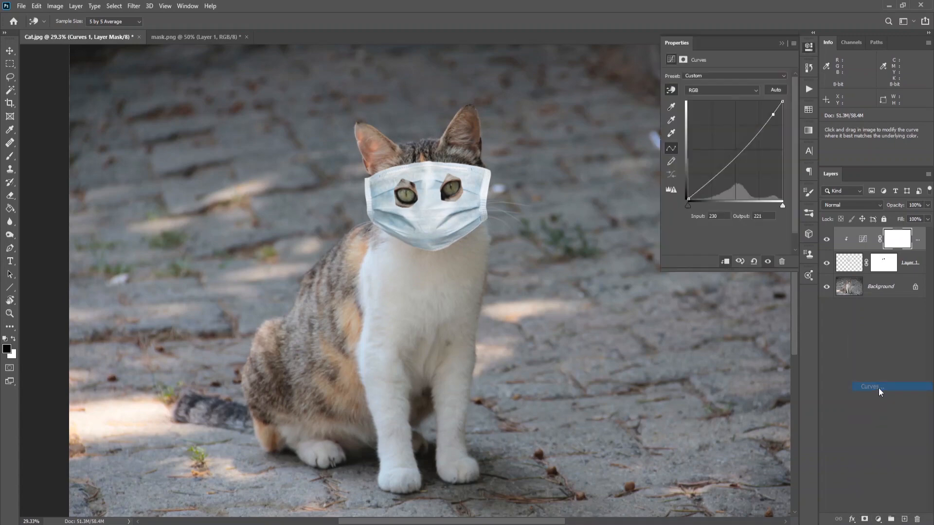
pyautogui.click(700, 90)
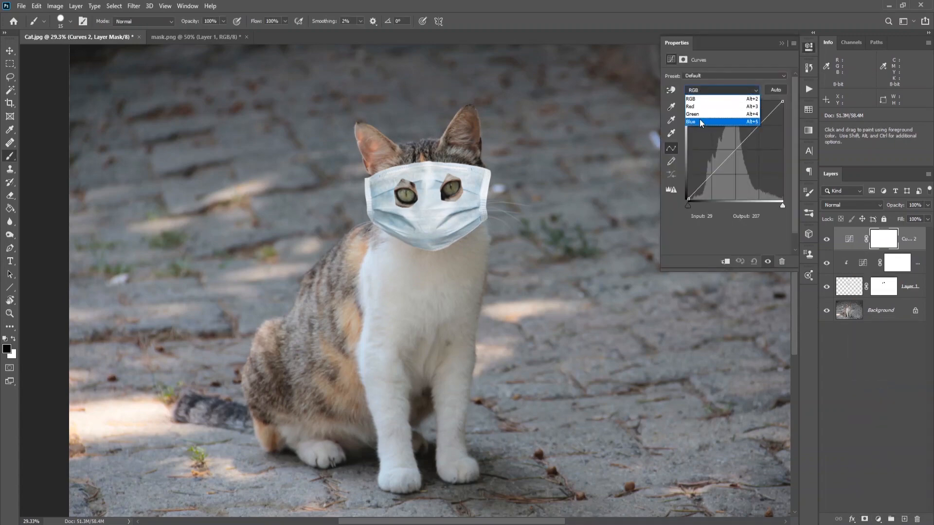
pyautogui.click(700, 121)
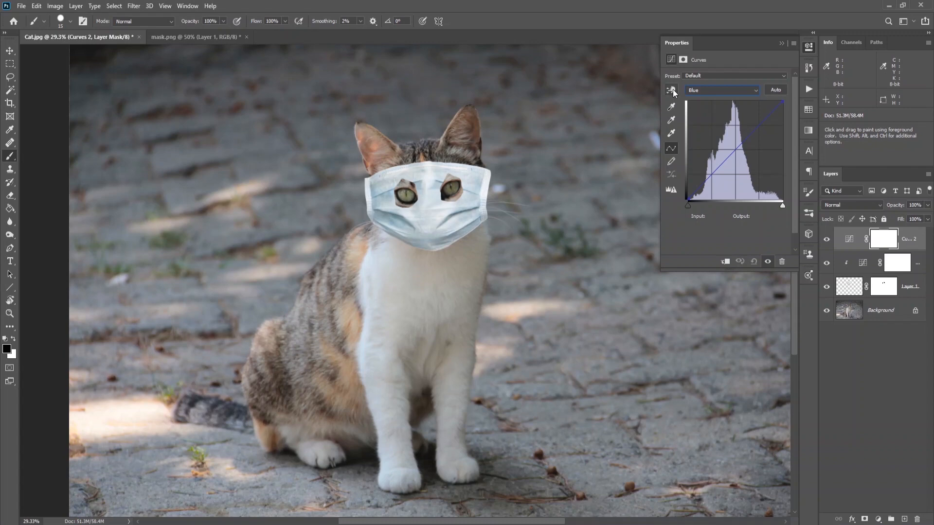
pyautogui.click(673, 91)
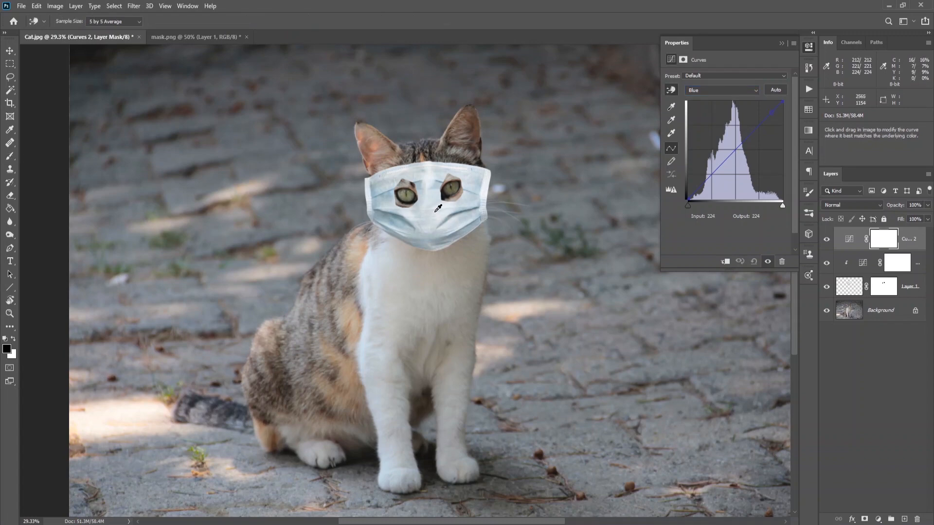
pyautogui.moveTo(438, 209); pyautogui.dragTo(435, 208)
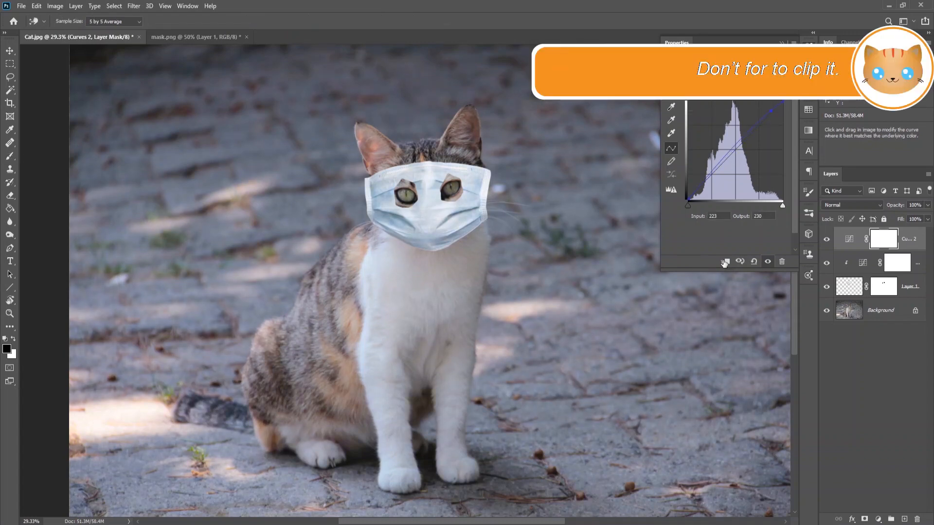
pyautogui.click(725, 261)
# Step: Reset the second curve and lower its Blue channel slightly on the face mask, input 231 to output 230
pyautogui.click(753, 261)
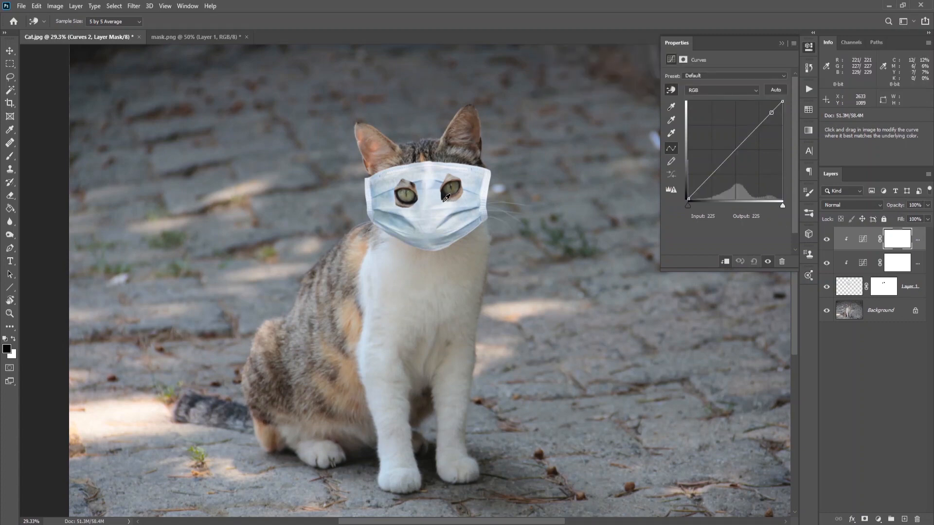
pyautogui.click(696, 93)
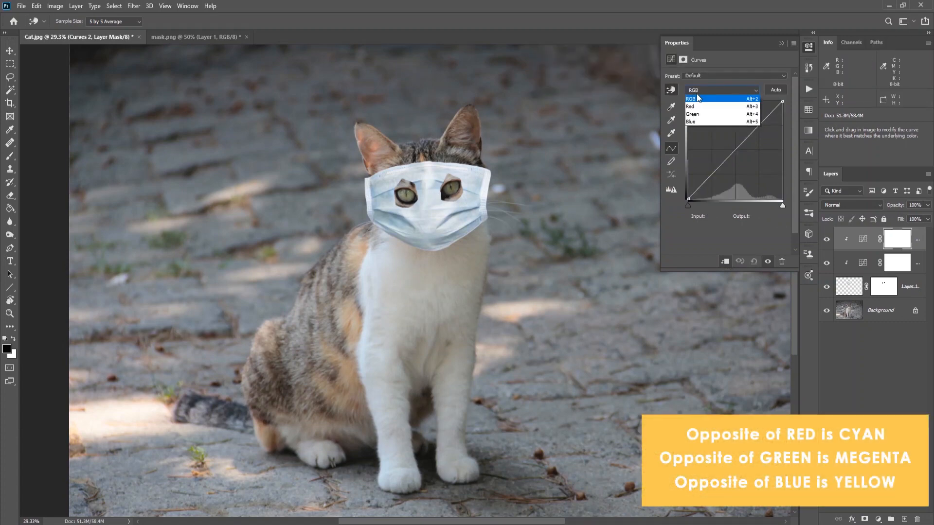
pyautogui.click(693, 121)
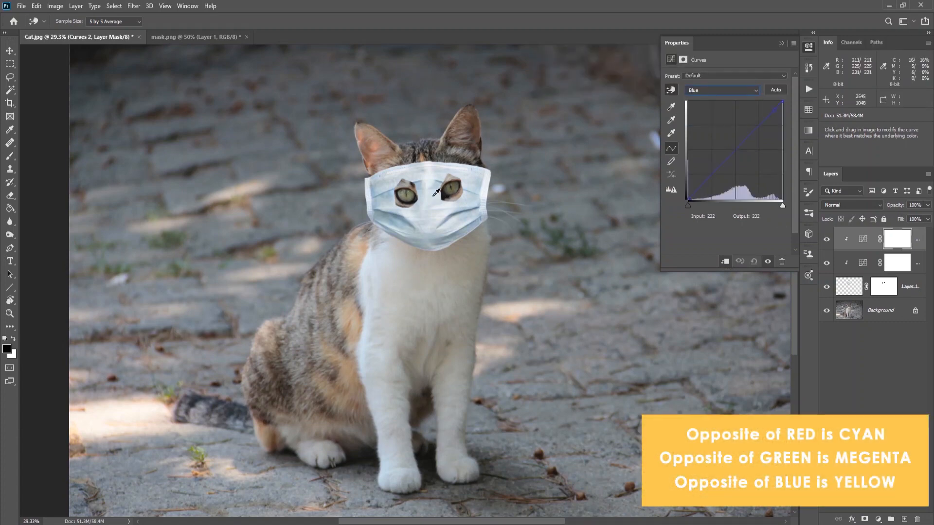
pyautogui.moveTo(435, 195); pyautogui.dragTo(434, 196)
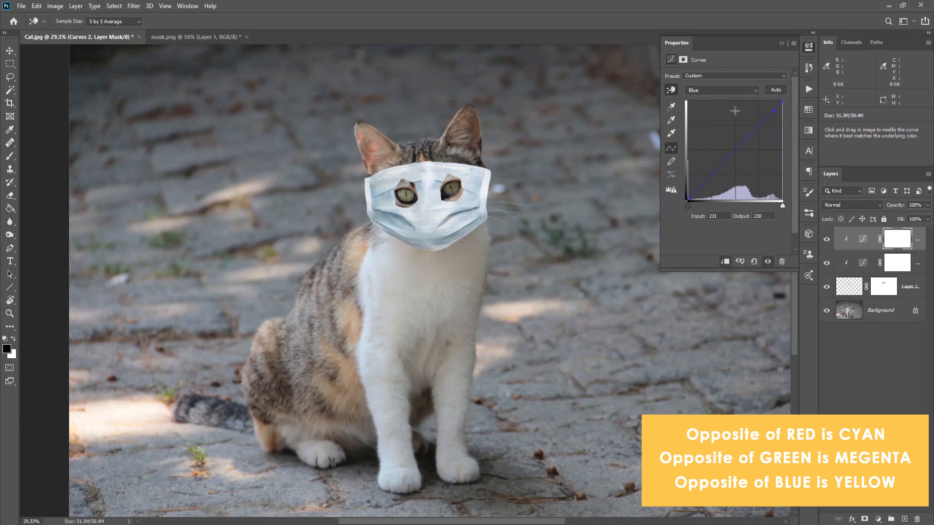
# Step: Lower the second curve's Green channel from 225 to 223, raise Red from 211 to 214, and check the effect using layer visibility
pyautogui.click(721, 90)
pyautogui.click(700, 110)
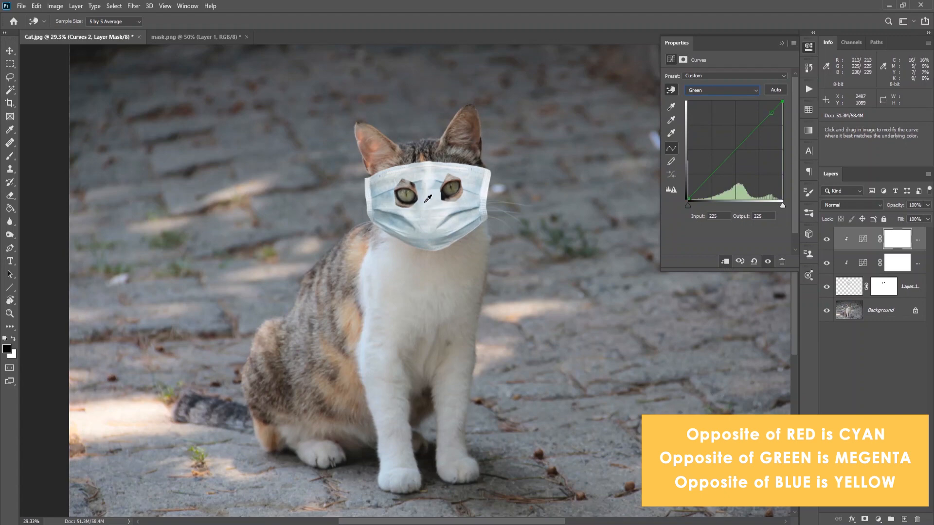
pyautogui.moveTo(434, 200); pyautogui.dragTo(434, 202)
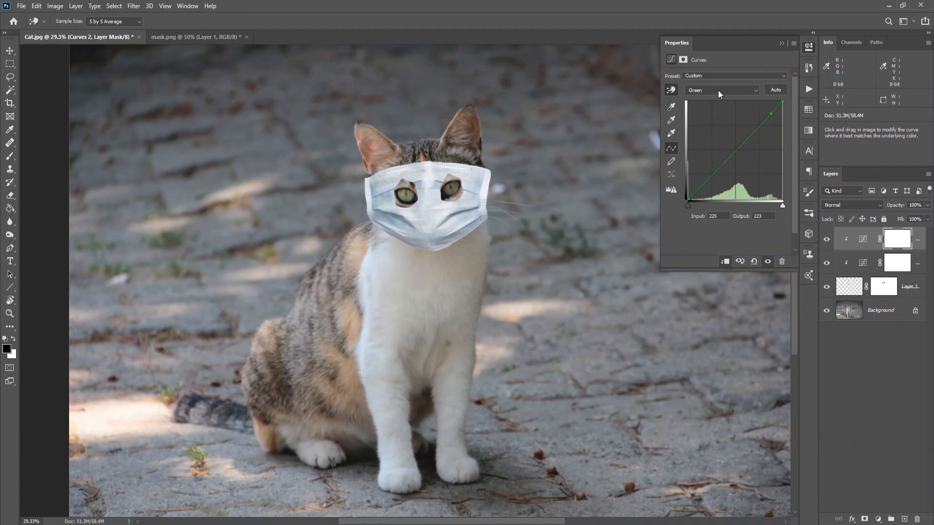
pyautogui.hotkey('alt', '3')
pyautogui.moveTo(433, 203); pyautogui.dragTo(433, 202)
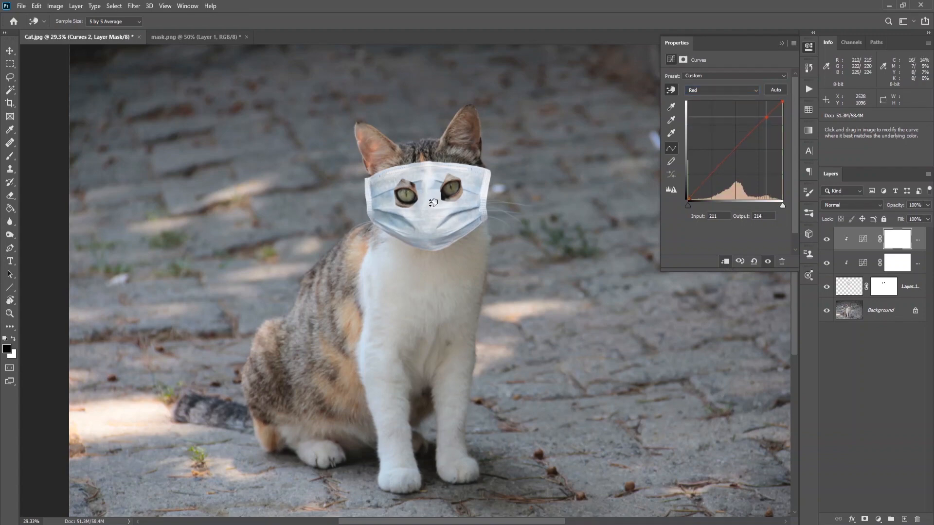
pyautogui.click(781, 43)
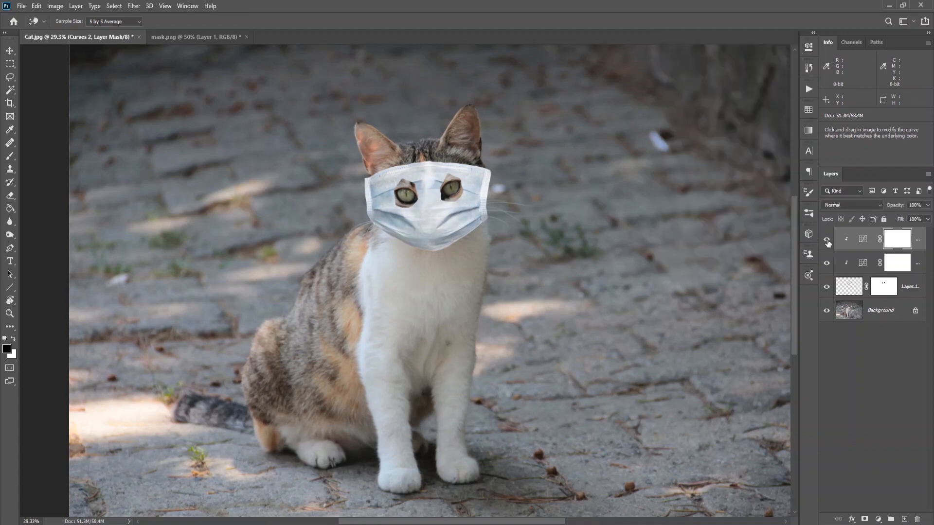
pyautogui.click(826, 239)
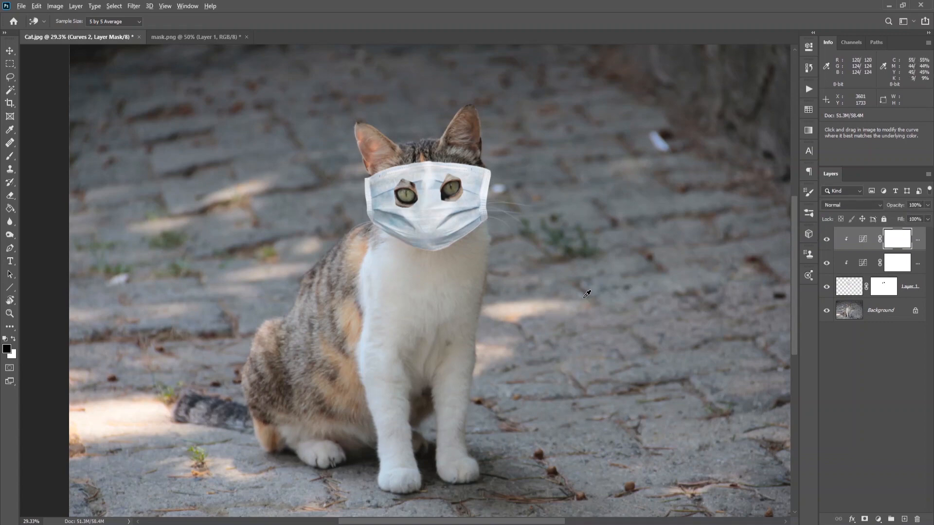
# Step: Add a Hue/Saturation adjustment clipped to the face mask, try a saturation of -59, and settle on a milder reduction
pyautogui.moveTo(662, 288); pyautogui.dragTo(649, 306)
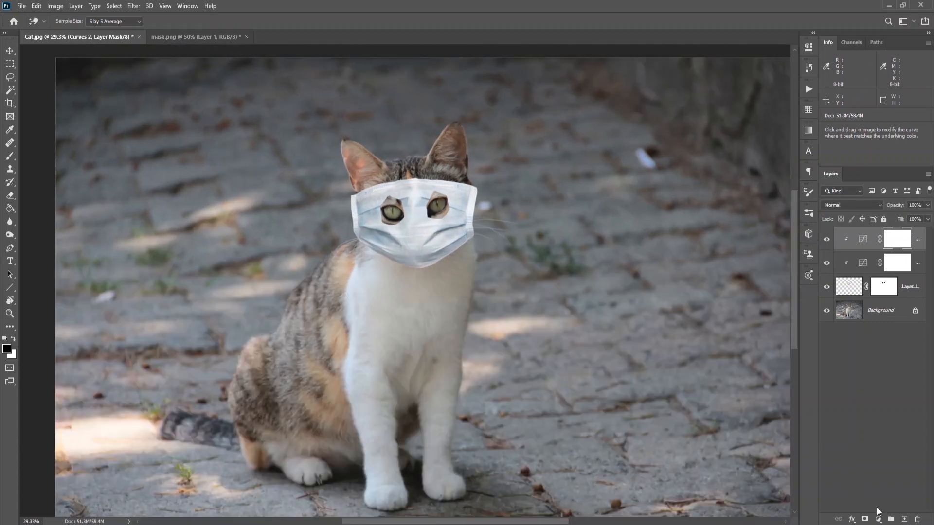
pyautogui.click(878, 520)
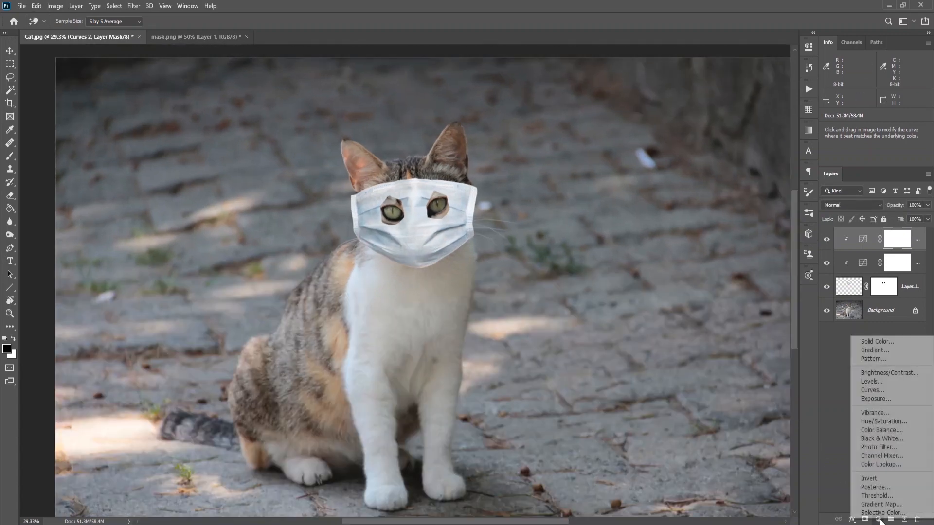
pyautogui.click(886, 422)
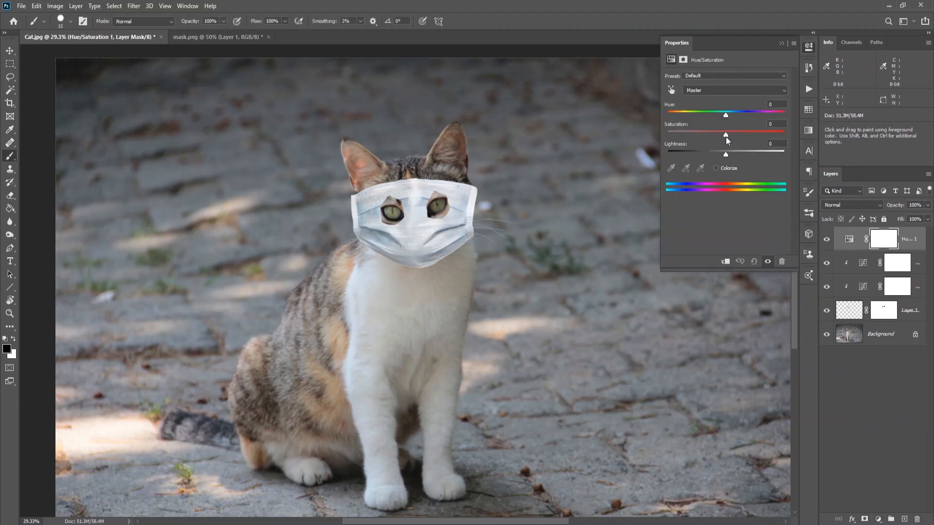
pyautogui.moveTo(725, 136); pyautogui.dragTo(718, 137)
pyautogui.click(725, 261)
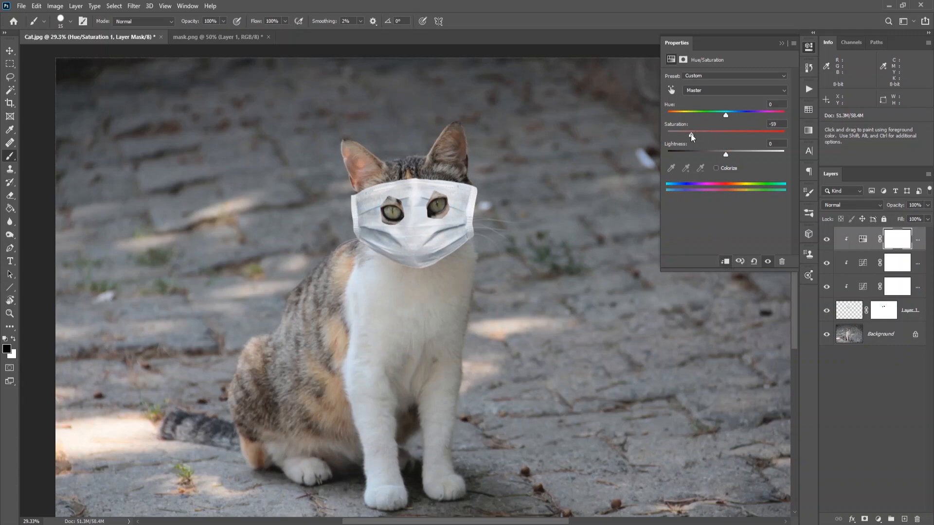
pyautogui.moveTo(691, 135); pyautogui.dragTo(720, 132)
pyautogui.click(782, 43)
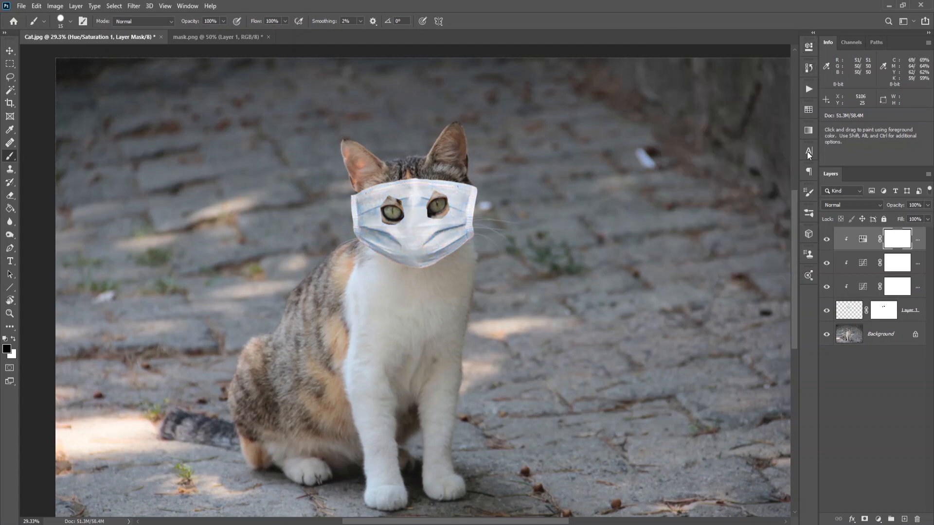
# Step: Compare the face mask with the Hue/Saturation adjustment hidden and shown, and inspect it up close
pyautogui.click(827, 241)
pyautogui.click(827, 240)
pyautogui.scroll(5, 399, 246)
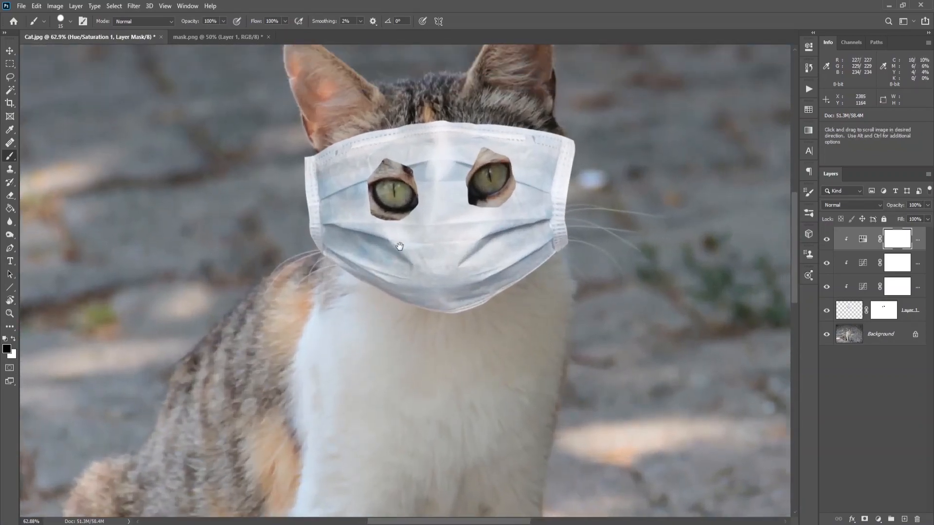
# Step: Add a Curves adjustment clipped to the face mask, darkening the midtones from input 151 to output 104
pyautogui.moveTo(399, 246); pyautogui.dragTo(397, 261)
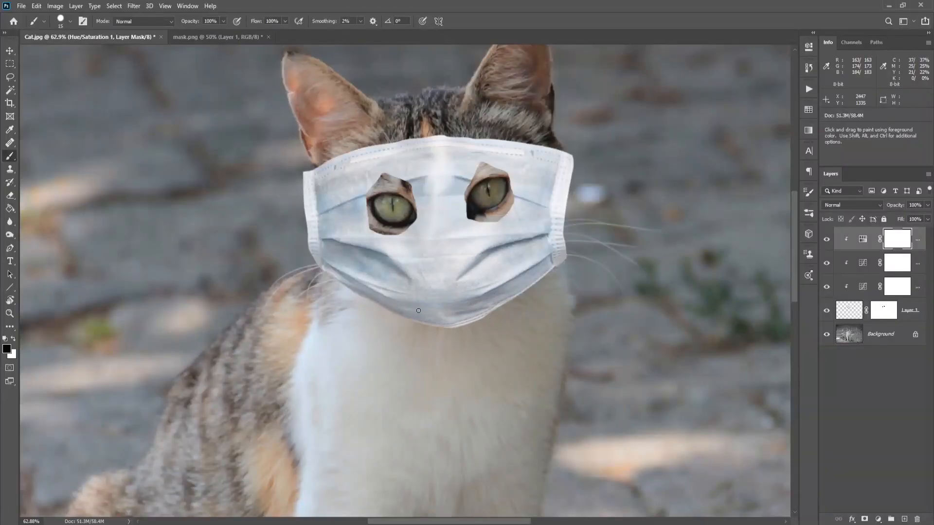
pyautogui.click(878, 518)
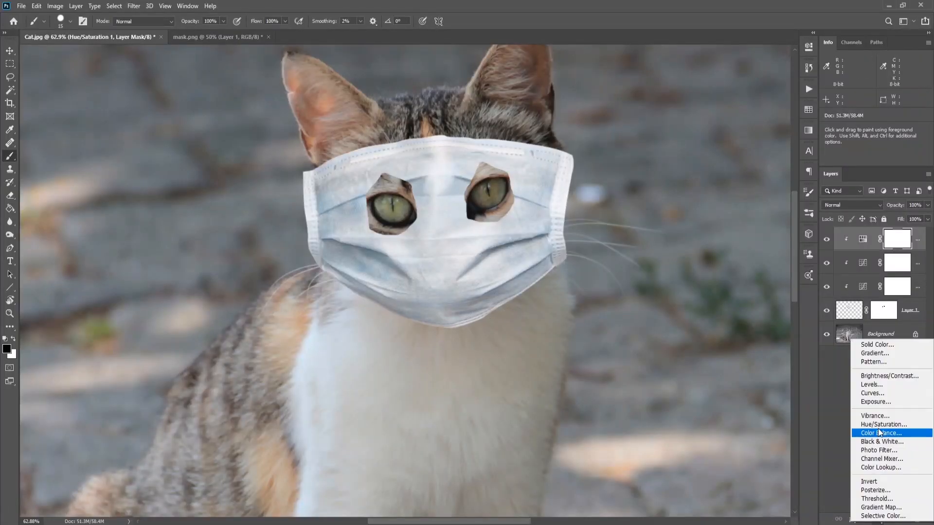
pyautogui.click(878, 397)
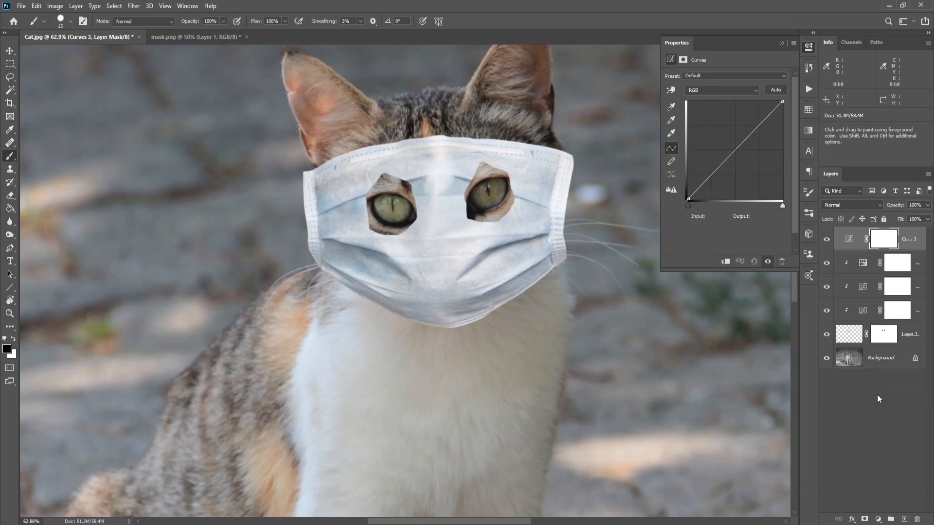
pyautogui.moveTo(733, 151); pyautogui.dragTo(744, 158)
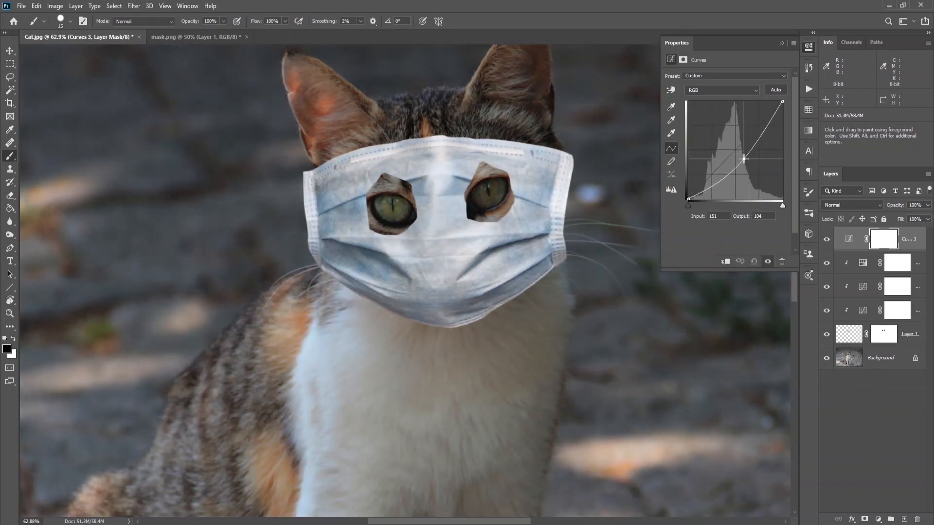
pyautogui.click(781, 43)
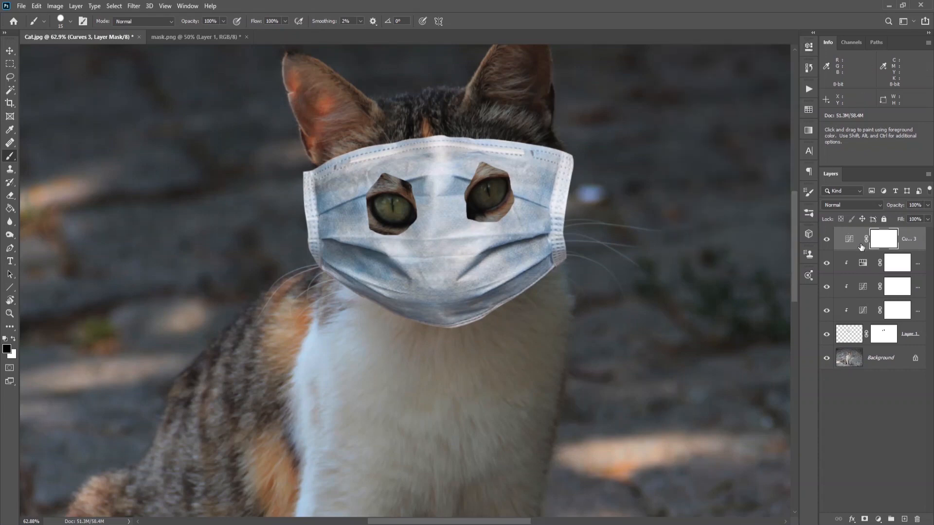
pyautogui.keyDown('alt'); pyautogui.click(917, 248); pyautogui.keyUp('alt')
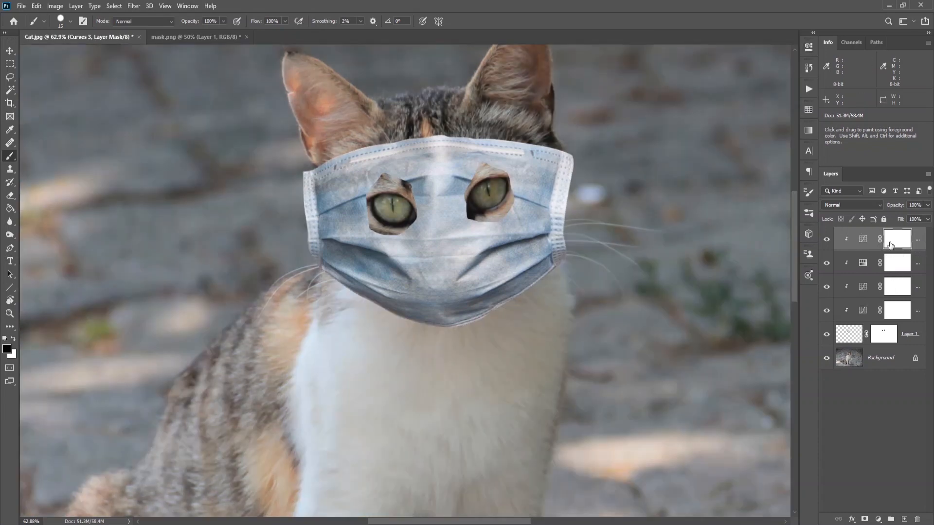
# Step: Invert the new curve's layer mask to black and set up a soft white brush at 15% flow
pyautogui.hotkey('ctrl', 'i')
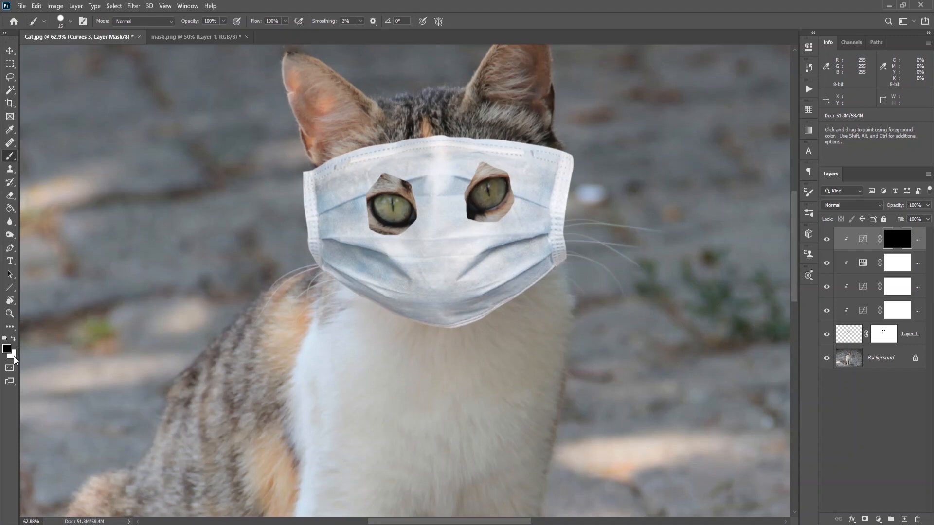
pyautogui.press('x')
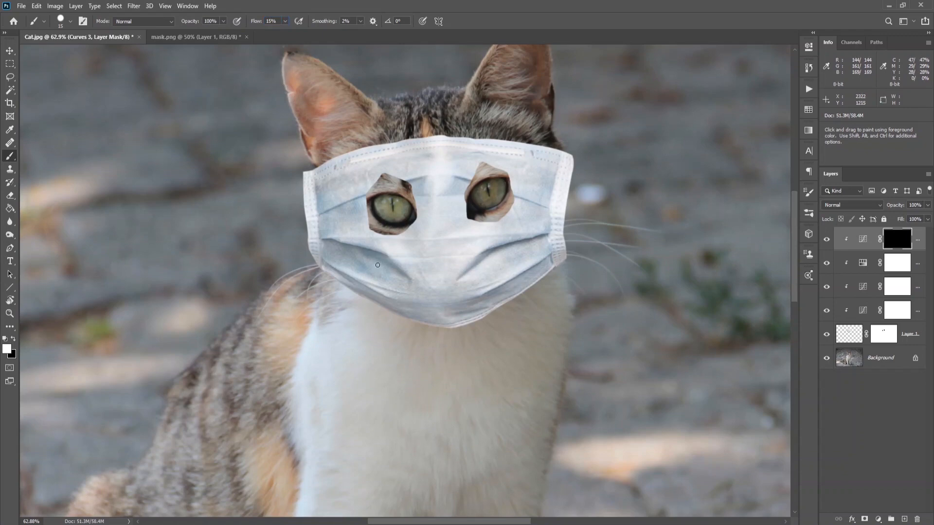
pyautogui.click(67, 21)
pyautogui.doubleClick(91, 133)
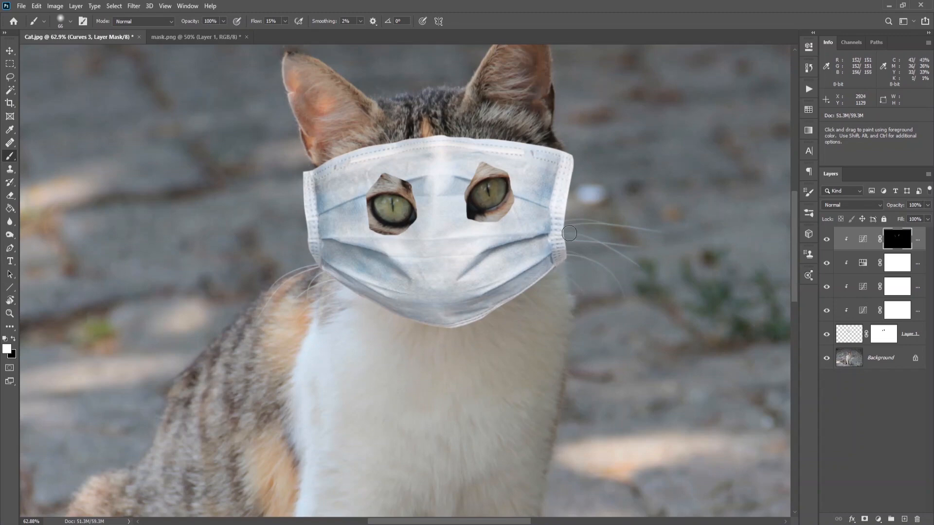
# Step: Paint shading in white on the curve's mask along the face mask's sides, folds, upper edge and around the eye openings
pyautogui.moveTo(564, 240)
pyautogui.mouseDown()
pyautogui.moveTo(545, 273)
pyautogui.moveTo(439, 325)
pyautogui.moveTo(325, 273)
pyautogui.moveTo(302, 229)
pyautogui.moveTo(328, 231)
pyautogui.mouseUp()
pyautogui.moveTo(362, 255); pyautogui.dragTo(373, 271)
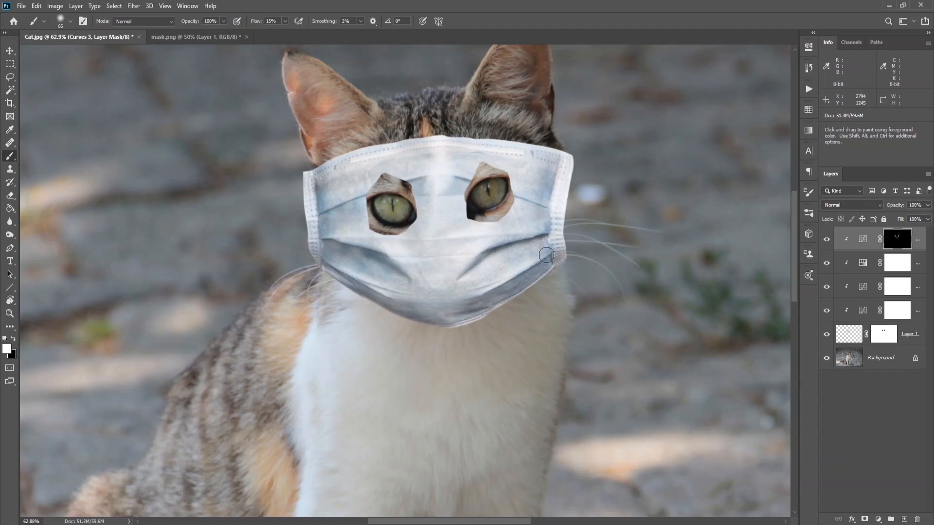
pyautogui.moveTo(529, 150)
pyautogui.mouseDown()
pyautogui.moveTo(365, 153)
pyautogui.moveTo(385, 143)
pyautogui.moveTo(354, 157)
pyautogui.mouseUp()
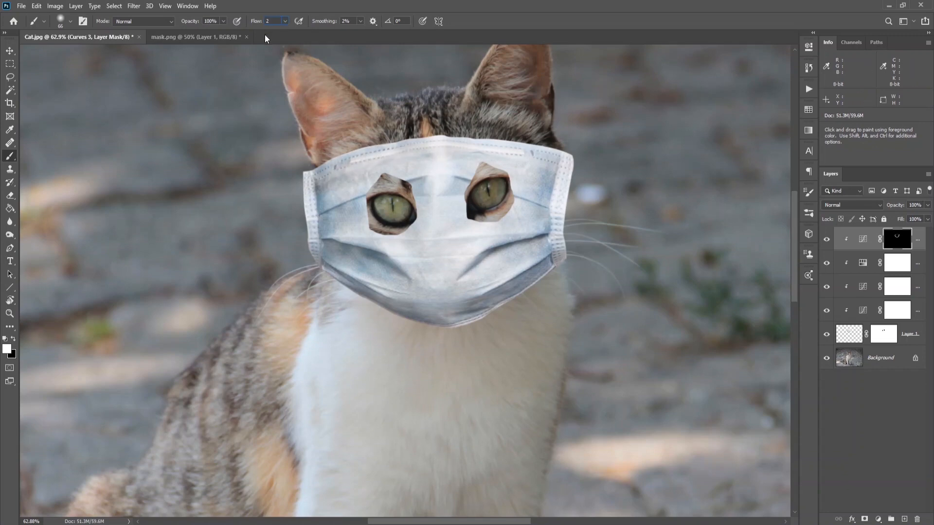
pyautogui.moveTo(424, 148)
pyautogui.mouseDown()
pyautogui.moveTo(543, 151)
pyautogui.moveTo(535, 167)
pyautogui.moveTo(453, 188)
pyautogui.moveTo(457, 160)
pyautogui.mouseUp()
pyautogui.moveTo(408, 249)
pyautogui.mouseDown()
pyautogui.moveTo(402, 277)
pyautogui.moveTo(420, 207)
pyautogui.mouseUp()
pyautogui.scroll(1, 386, 219)
pyautogui.moveTo(475, 204)
pyautogui.mouseDown()
pyautogui.moveTo(474, 183)
pyautogui.moveTo(505, 148)
pyautogui.mouseUp()
pyautogui.moveTo(536, 187)
pyautogui.mouseDown()
pyautogui.moveTo(522, 212)
pyautogui.moveTo(500, 216)
pyautogui.mouseUp()
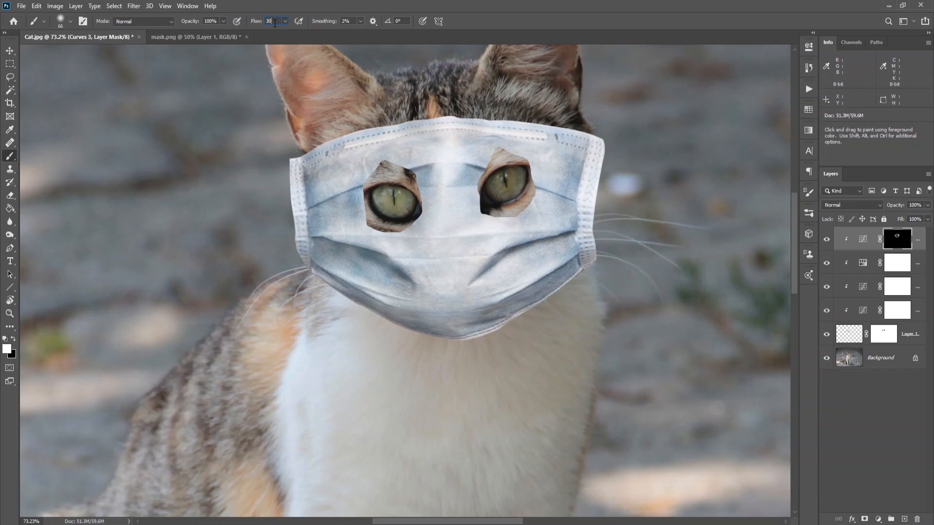
# Step: Set the brush flow to 30%, deepen the face mask's shading, and compare it with the curve hidden and shown
pyautogui.press('Return')
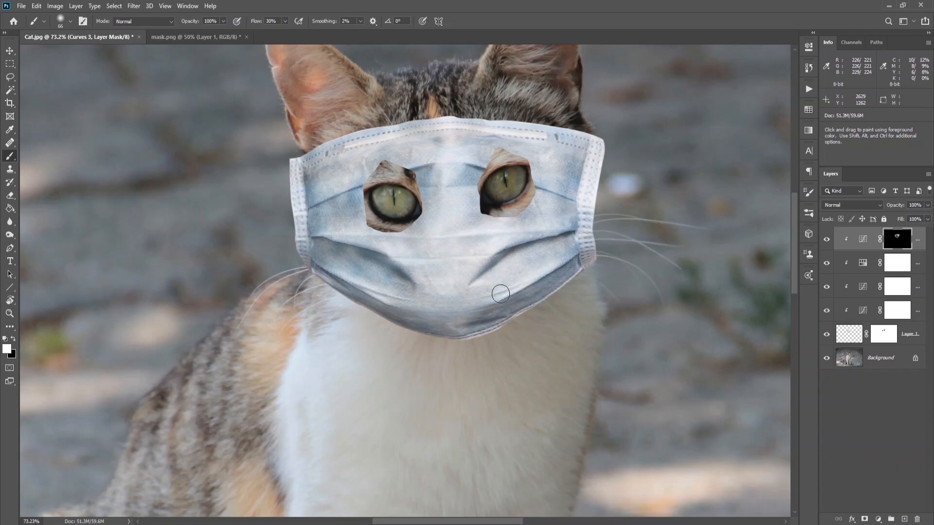
pyautogui.moveTo(572, 388); pyautogui.dragTo(459, 311)
pyautogui.click(825, 241)
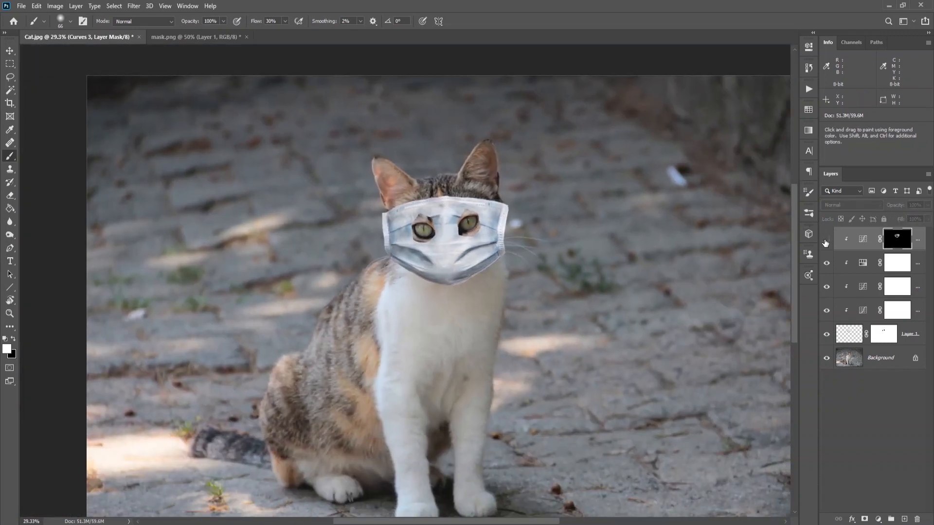
pyautogui.click(825, 241)
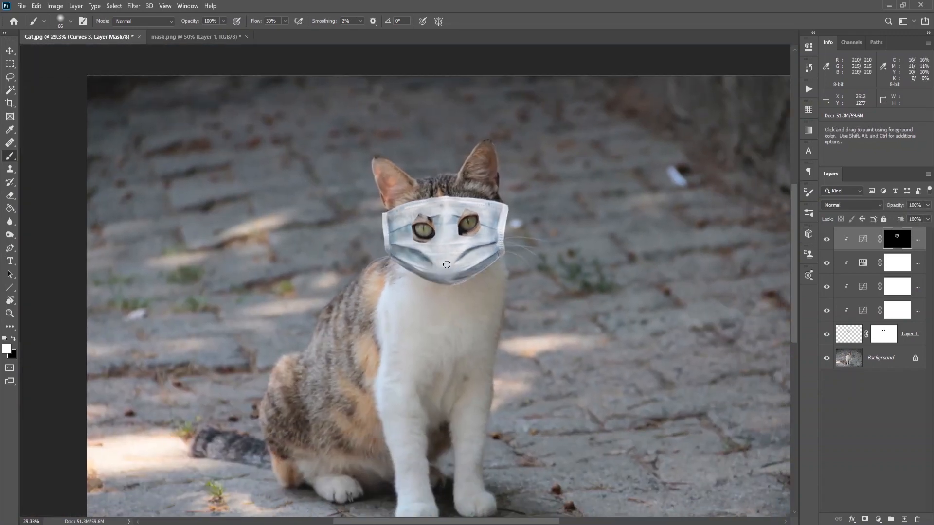
# Step: Add another Curves adjustment lowering input 155 to output 108, and place it between the cat background and the face mask layer
pyautogui.scroll(5, 447, 251)
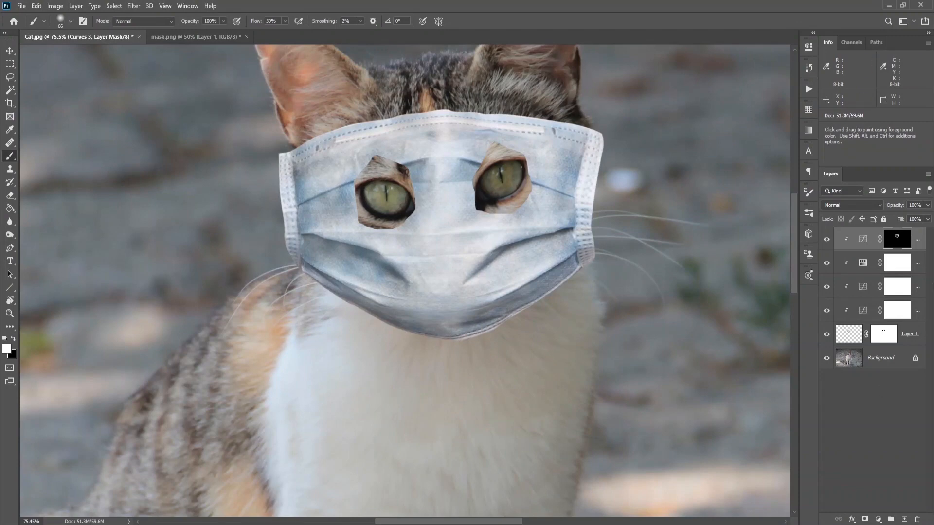
pyautogui.click(879, 520)
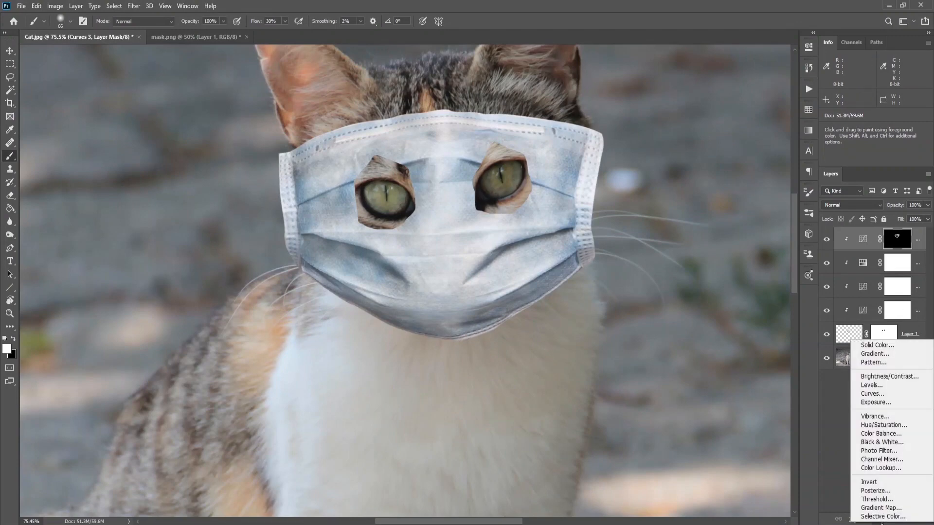
pyautogui.click(867, 417)
pyautogui.moveTo(734, 148); pyautogui.dragTo(745, 157)
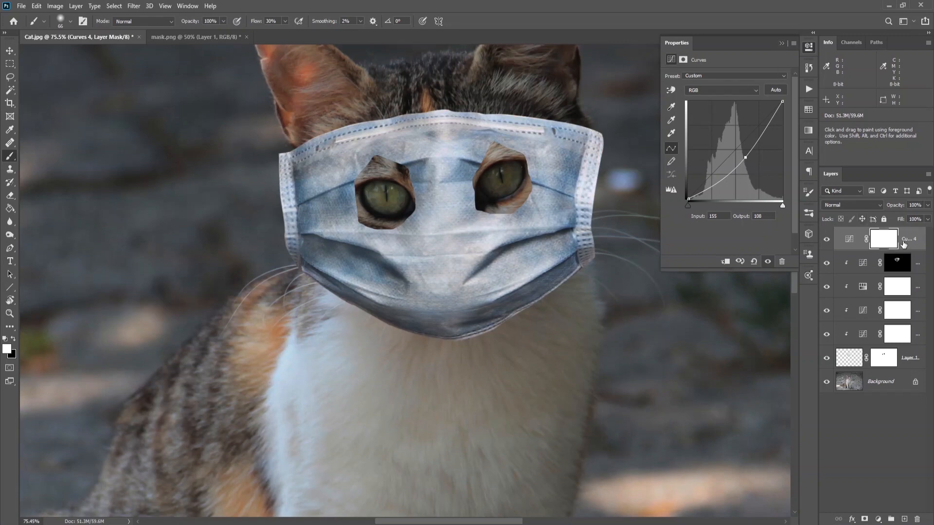
pyautogui.moveTo(916, 243); pyautogui.dragTo(907, 377)
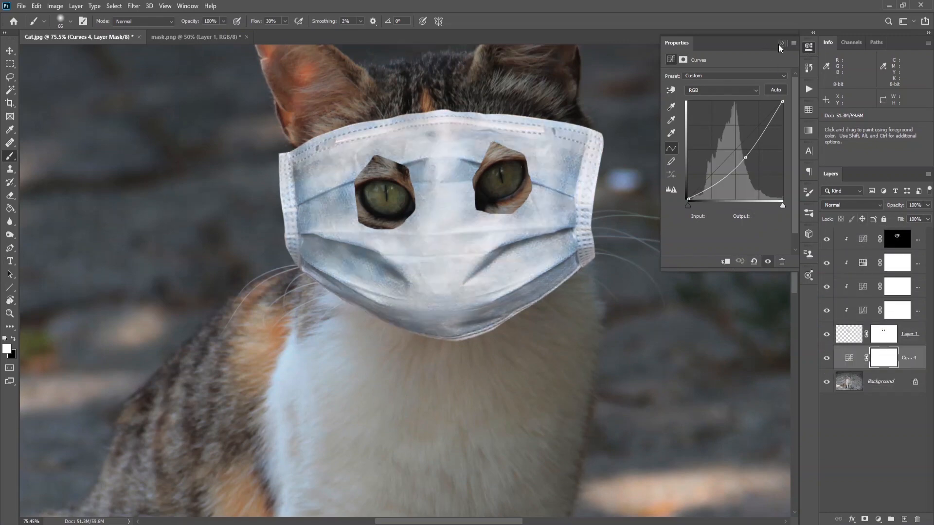
pyautogui.click(780, 44)
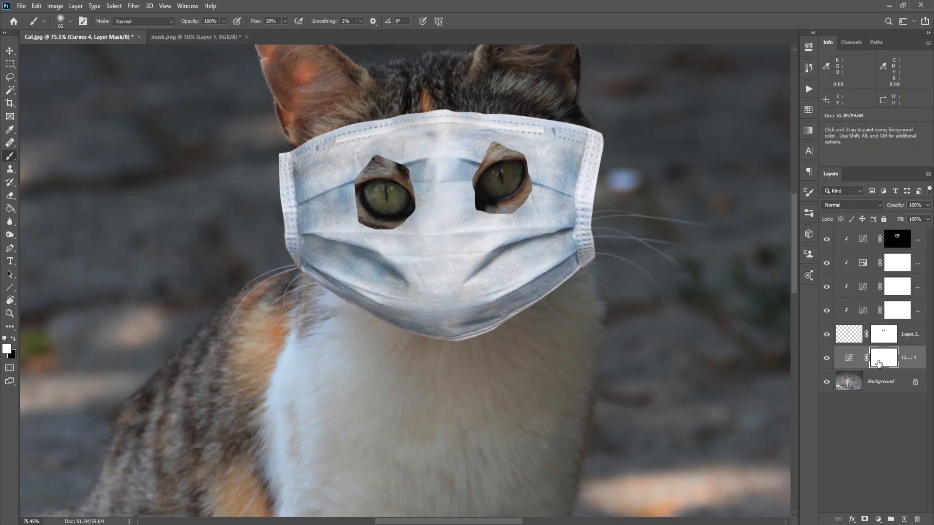
# Step: Invert the lower curve's layer mask, paint the darkening over both eyes, and try broad shadow strokes beneath the face mask
pyautogui.hotkey('ctrl', 'i')
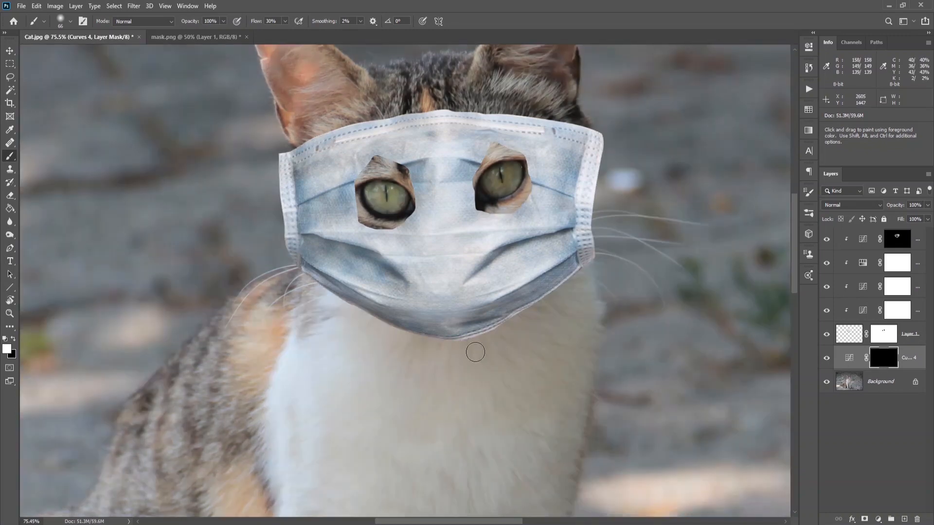
pyautogui.moveTo(390, 269); pyautogui.dragTo(416, 269)
pyautogui.moveTo(388, 189)
pyautogui.mouseDown()
pyautogui.moveTo(395, 194)
pyautogui.moveTo(380, 190)
pyautogui.mouseUp()
pyautogui.moveTo(503, 172)
pyautogui.mouseDown()
pyautogui.moveTo(505, 160)
pyautogui.moveTo(494, 160)
pyautogui.mouseUp()
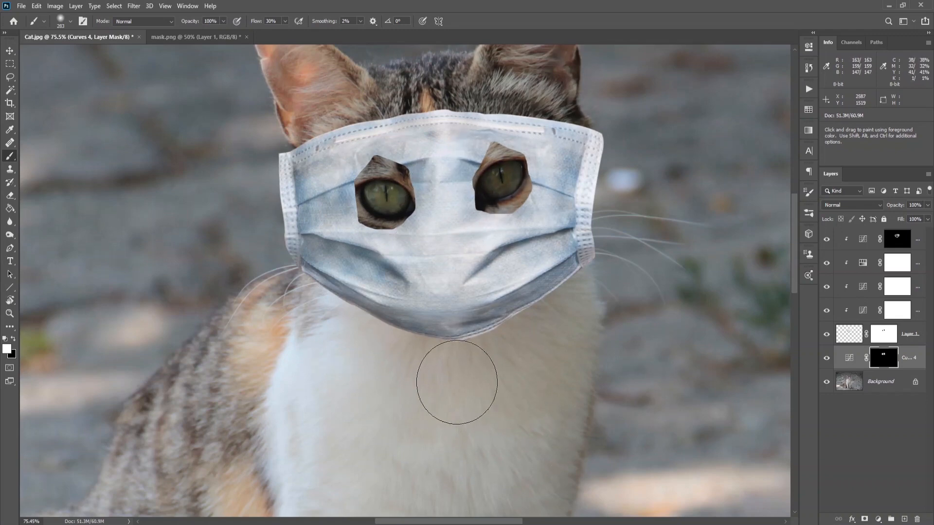
pyautogui.moveTo(456, 382); pyautogui.dragTo(412, 380)
pyautogui.moveTo(321, 307); pyautogui.dragTo(347, 327)
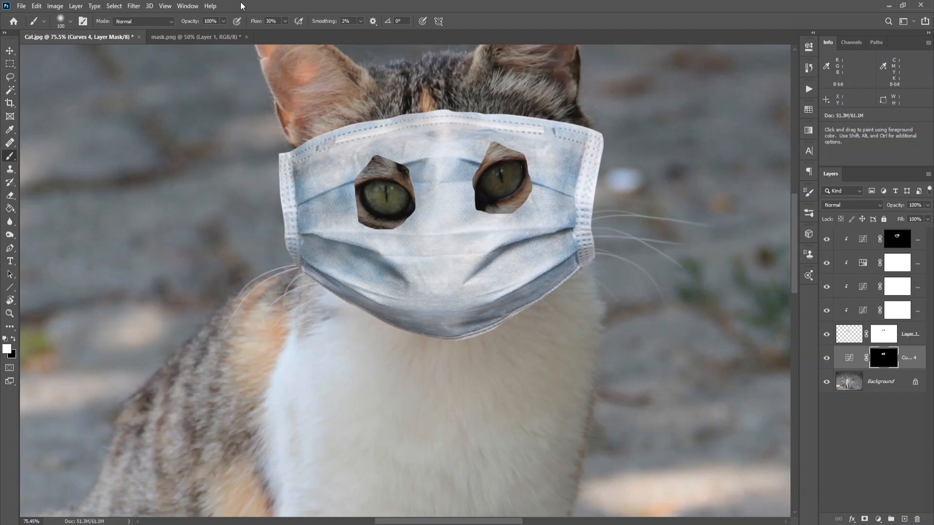
# Step: Paint a soft shadow on the fur under the face mask's lower edge at 10% flow, and reduce the flow to 5%
pyautogui.write('10')
pyautogui.press('Return')
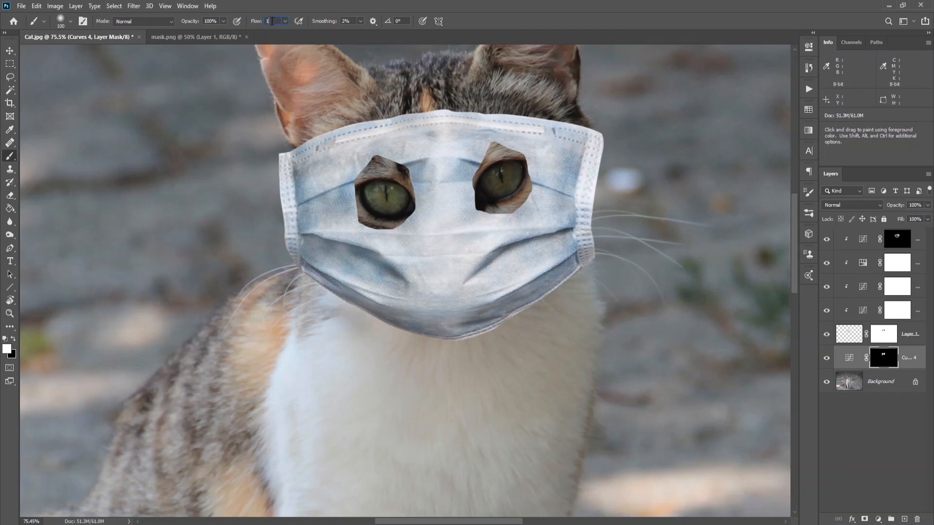
pyautogui.moveTo(438, 346)
pyautogui.mouseDown()
pyautogui.moveTo(507, 333)
pyautogui.moveTo(564, 302)
pyautogui.moveTo(455, 351)
pyautogui.moveTo(402, 336)
pyautogui.mouseUp()
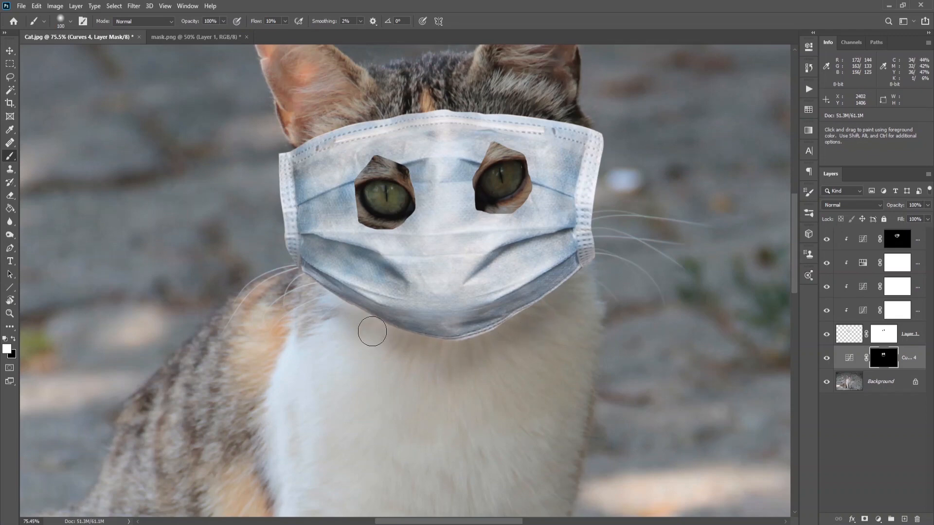
pyautogui.moveTo(273, 21); pyautogui.dragTo(258, 38)
pyautogui.write('5')
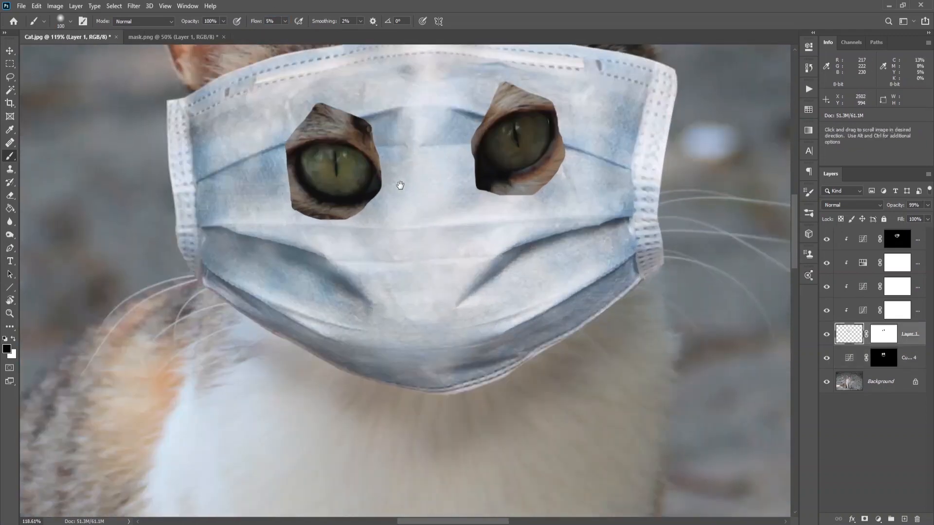
# Step: Soften the face mask layer's upper, side and lower outer edges using the Blur tool at 100% strength
pyautogui.moveTo(400, 185); pyautogui.dragTo(380, 274)
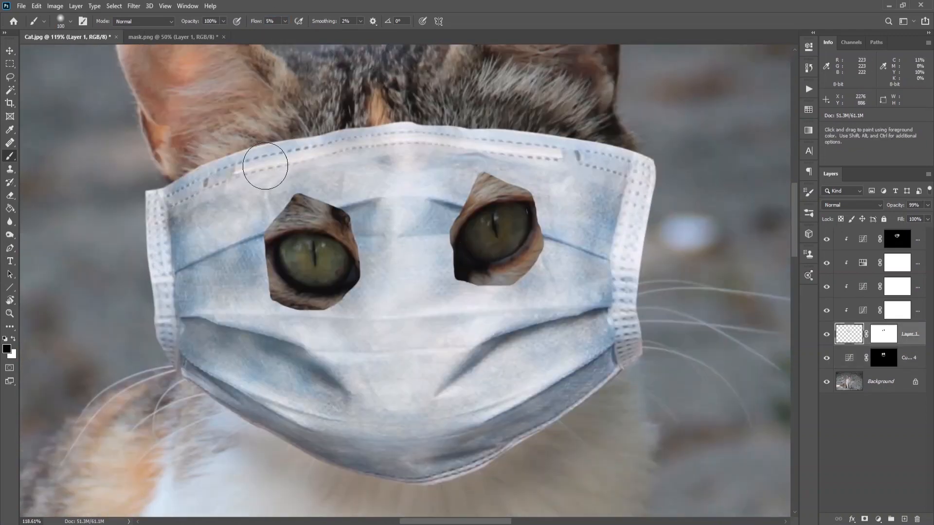
pyautogui.moveTo(293, 177); pyautogui.dragTo(302, 279)
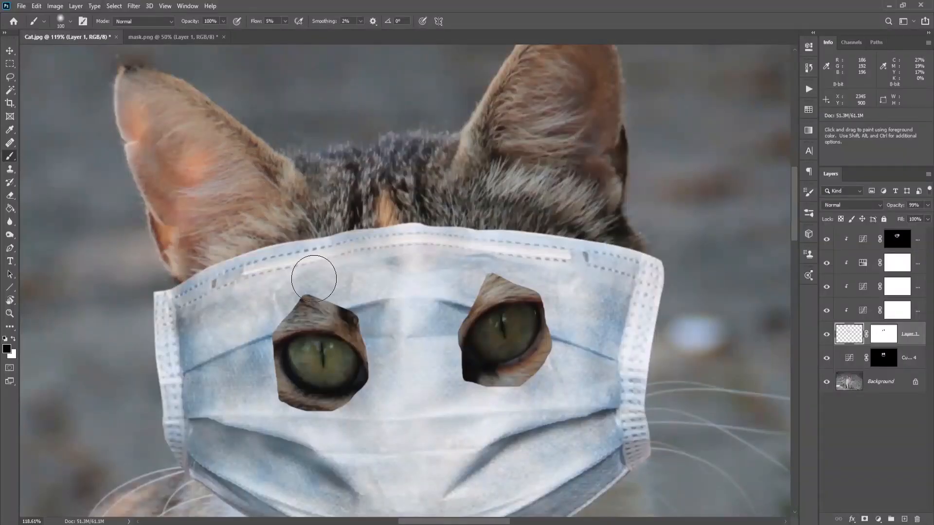
pyautogui.scroll(-3, 469, 369)
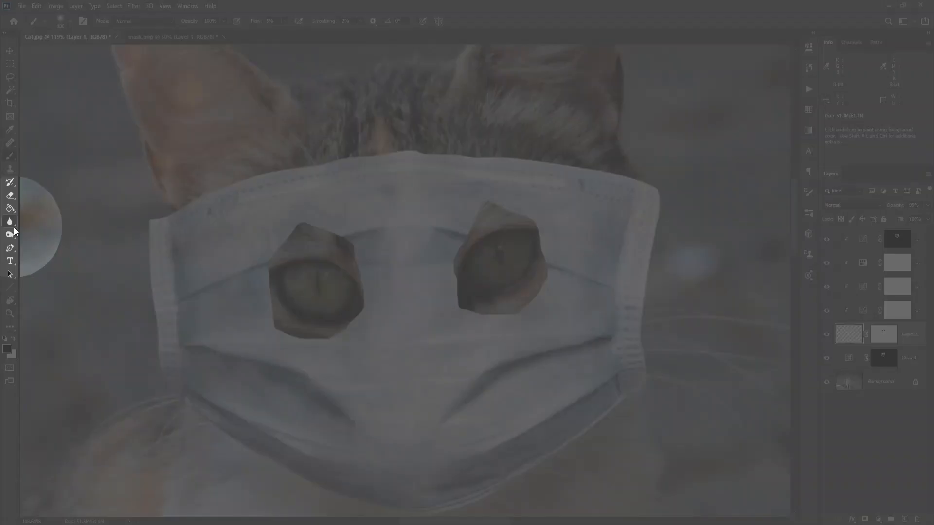
pyautogui.click(12, 223)
pyautogui.keyDown('alt'); pyautogui.rightClick(210, 221); pyautogui.keyUp('alt')
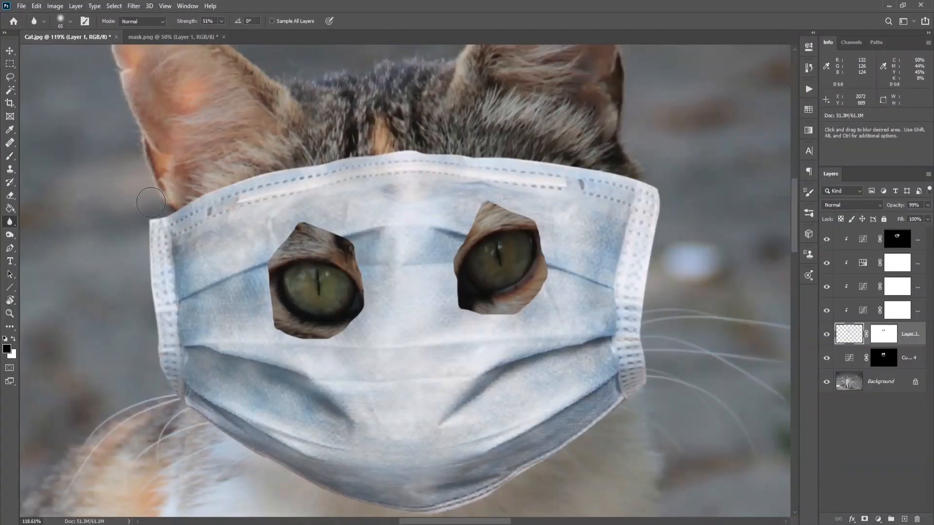
pyautogui.moveTo(185, 22); pyautogui.dragTo(214, 22)
pyautogui.moveTo(266, 171)
pyautogui.mouseDown()
pyautogui.moveTo(434, 156)
pyautogui.moveTo(661, 236)
pyautogui.moveTo(648, 387)
pyautogui.mouseUp()
pyautogui.moveTo(602, 380)
pyautogui.mouseDown()
pyautogui.moveTo(594, 292)
pyautogui.moveTo(603, 175)
pyautogui.mouseUp()
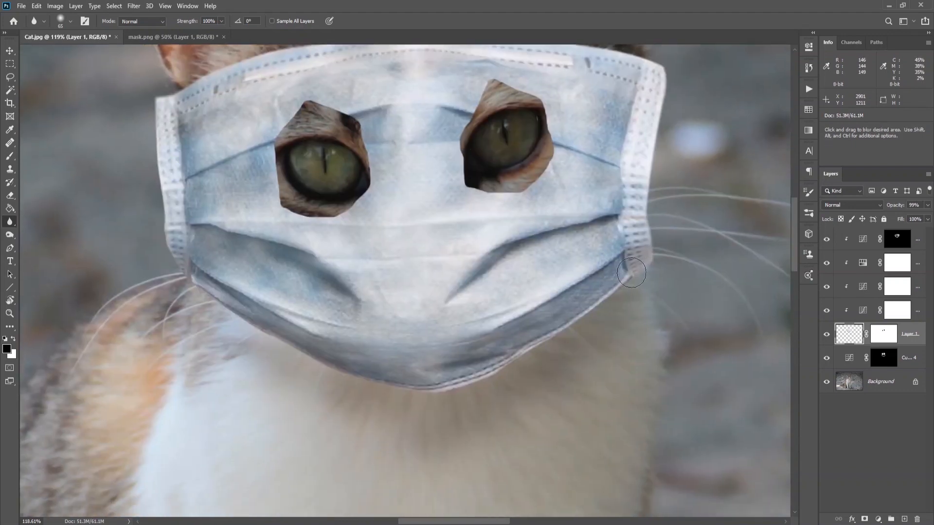
pyautogui.moveTo(629, 280)
pyautogui.mouseDown()
pyautogui.moveTo(426, 394)
pyautogui.moveTo(263, 327)
pyautogui.moveTo(165, 258)
pyautogui.moveTo(159, 243)
pyautogui.moveTo(241, 309)
pyautogui.mouseUp()
pyautogui.moveTo(468, 287); pyautogui.dragTo(443, 400)
pyautogui.scroll(-2, 443, 316)
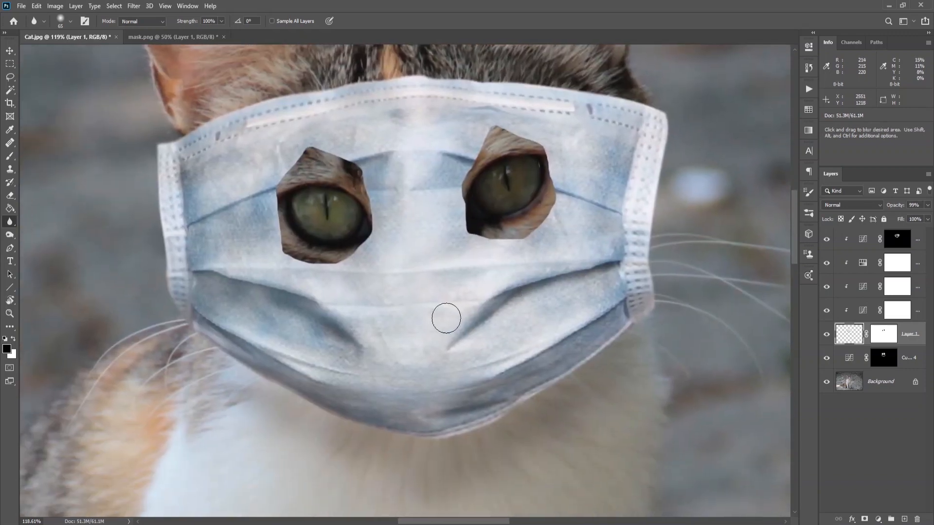
# Step: Blur the face mask's surface from its upper corner toward the eye with a 270-pixel brush at 40% strength
pyautogui.scroll(-3, 476, 302)
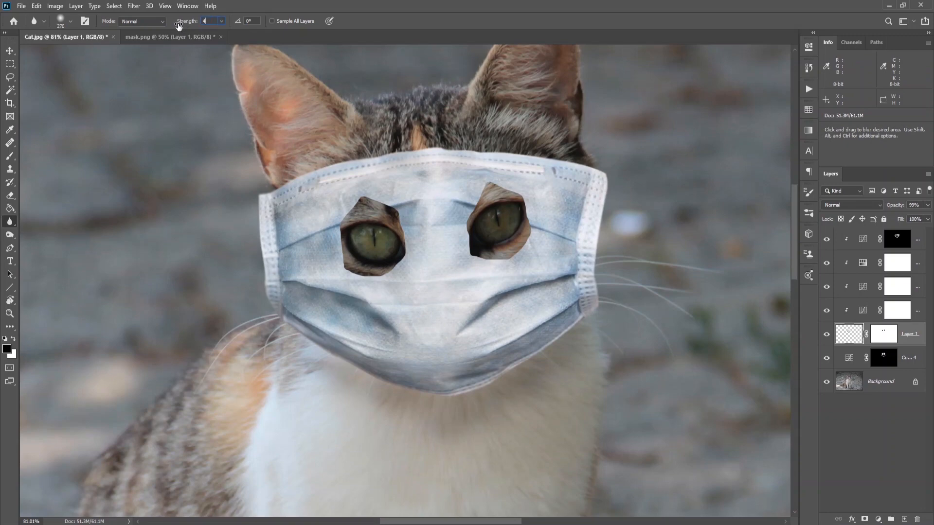
pyautogui.write('0')
pyautogui.press('Return')
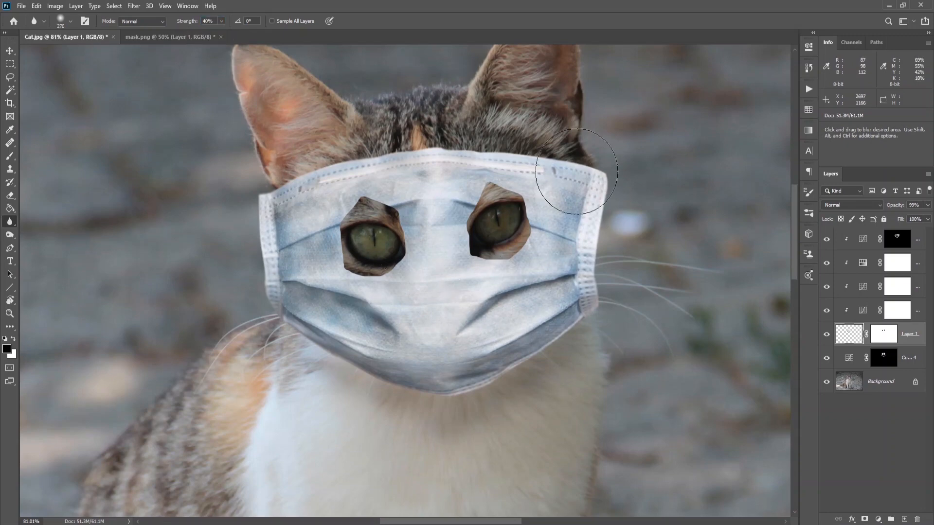
pyautogui.moveTo(576, 171)
pyautogui.mouseDown()
pyautogui.moveTo(287, 196)
pyautogui.moveTo(513, 193)
pyautogui.moveTo(521, 340)
pyautogui.moveTo(500, 250)
pyautogui.mouseUp()
# Step: Blur the outlines of both eye openings on the face mask's layer mask with a 62-pixel Blur brush at 80% strength
pyautogui.click(193, 23)
pyautogui.write('8')
pyautogui.press('Return')
pyautogui.scroll(4, 389, 270)
pyautogui.rightClick(396, 283)
pyautogui.click(208, 22)
pyautogui.moveTo(426, 281); pyautogui.dragTo(319, 286)
pyautogui.click(871, 336)
pyautogui.moveTo(318, 152); pyautogui.dragTo(335, 154)
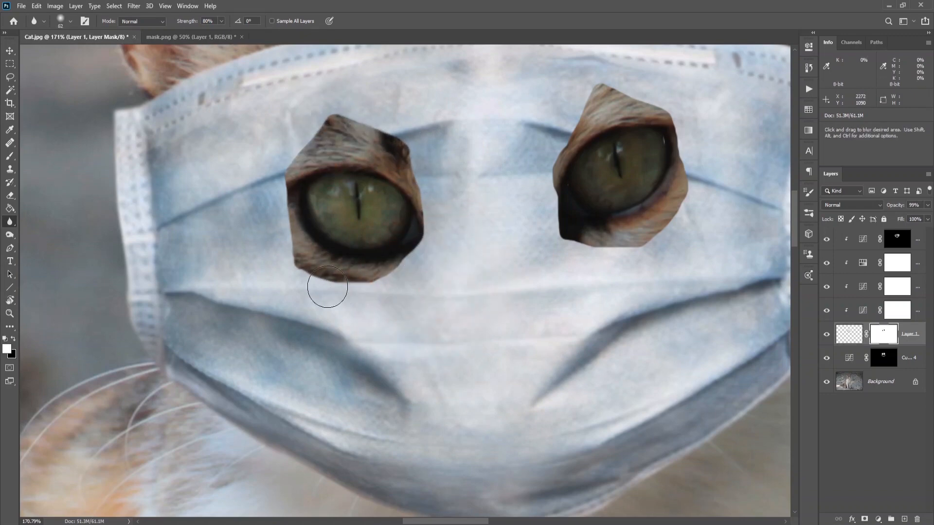
pyautogui.moveTo(574, 210)
pyautogui.mouseDown()
pyautogui.moveTo(630, 244)
pyautogui.moveTo(690, 183)
pyautogui.moveTo(589, 112)
pyautogui.moveTo(544, 152)
pyautogui.mouseUp()
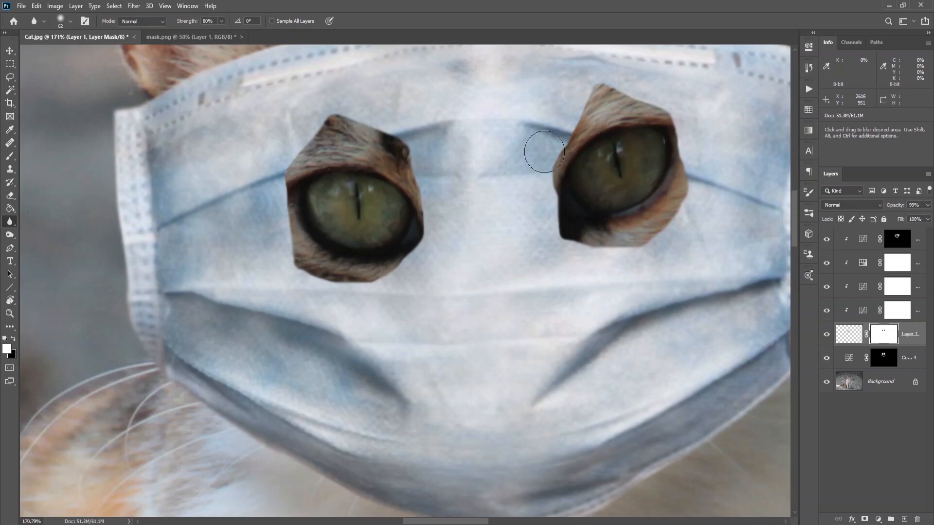
# Step: Soften the layer mask's edge along the face mask's upper border at 80% strength
pyautogui.scroll(-10, 496, 211)
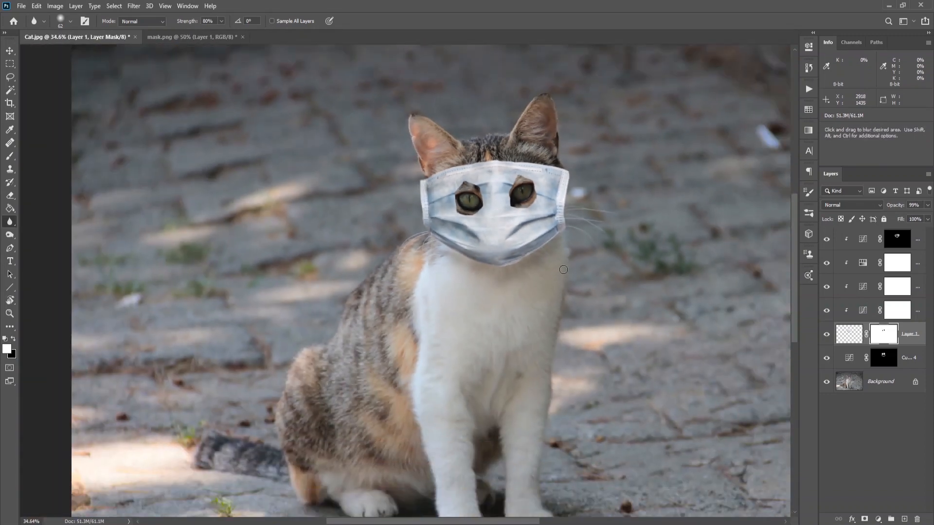
pyautogui.scroll(6, 521, 206)
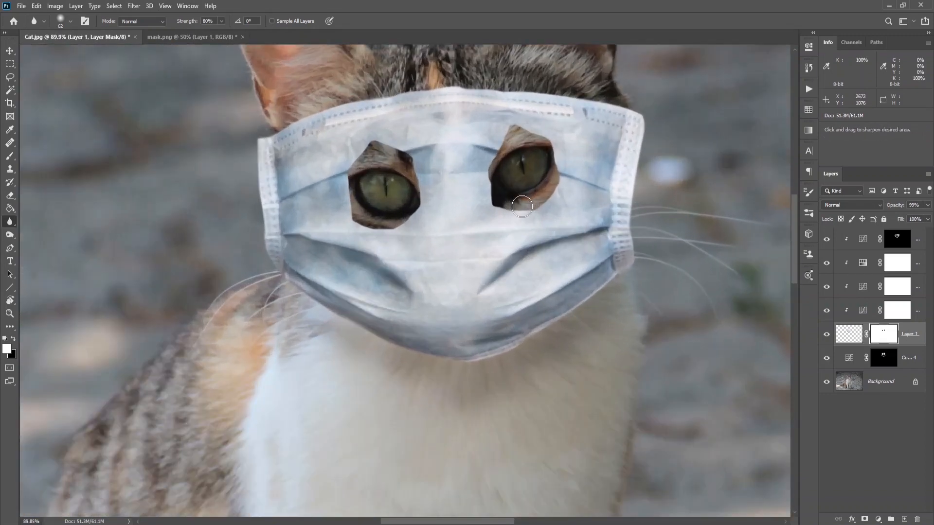
pyautogui.moveTo(444, 156); pyautogui.dragTo(442, 209)
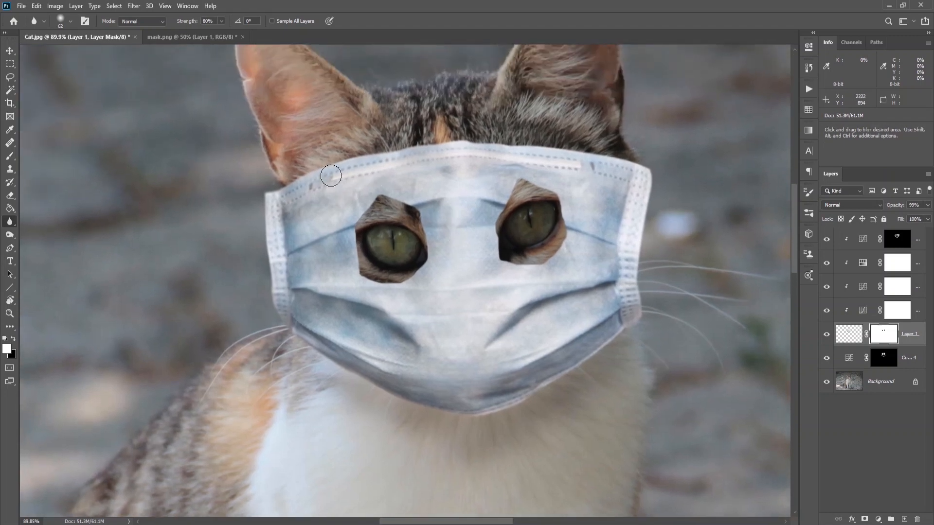
pyautogui.moveTo(330, 176)
pyautogui.mouseDown()
pyautogui.moveTo(359, 161)
pyautogui.moveTo(523, 144)
pyautogui.mouseUp()
# Step: Round off the face mask's upper corner on its layer mask using a black Hard Round brush at 100% flow
pyautogui.click(11, 155)
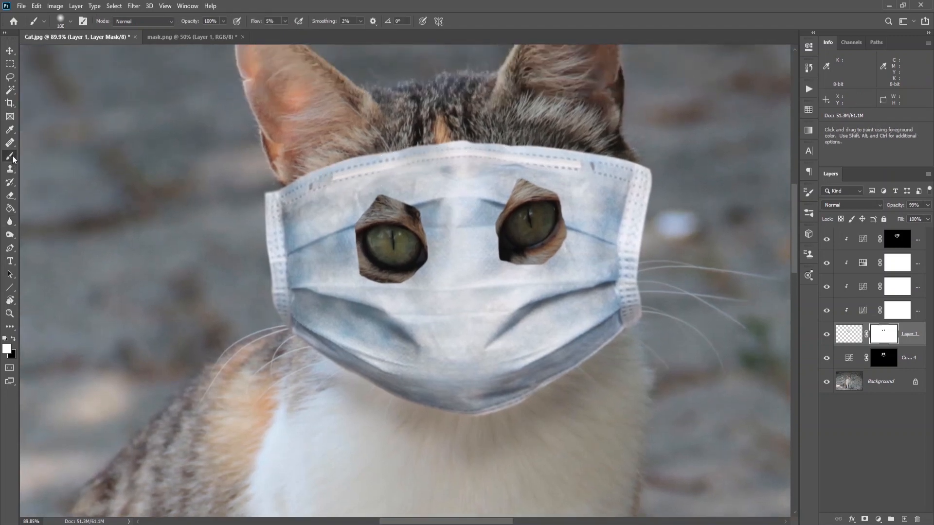
pyautogui.click(70, 21)
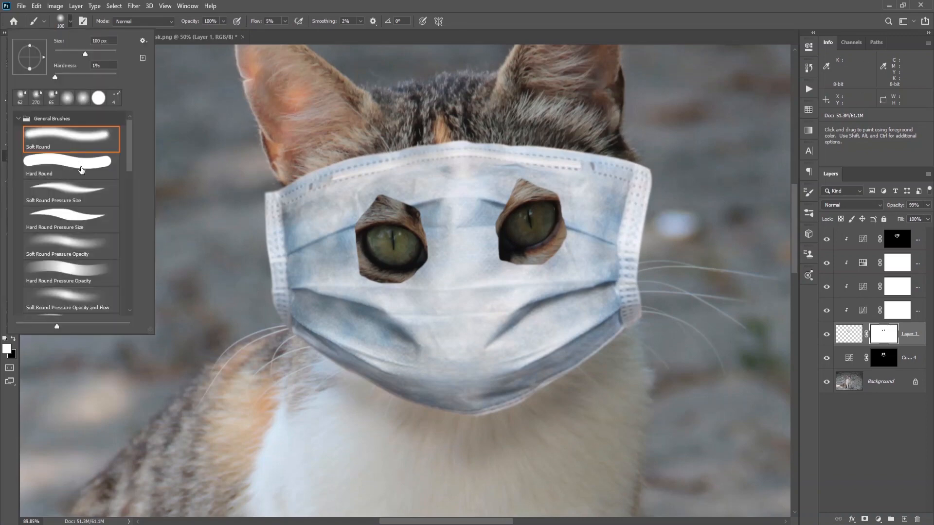
pyautogui.click(81, 170)
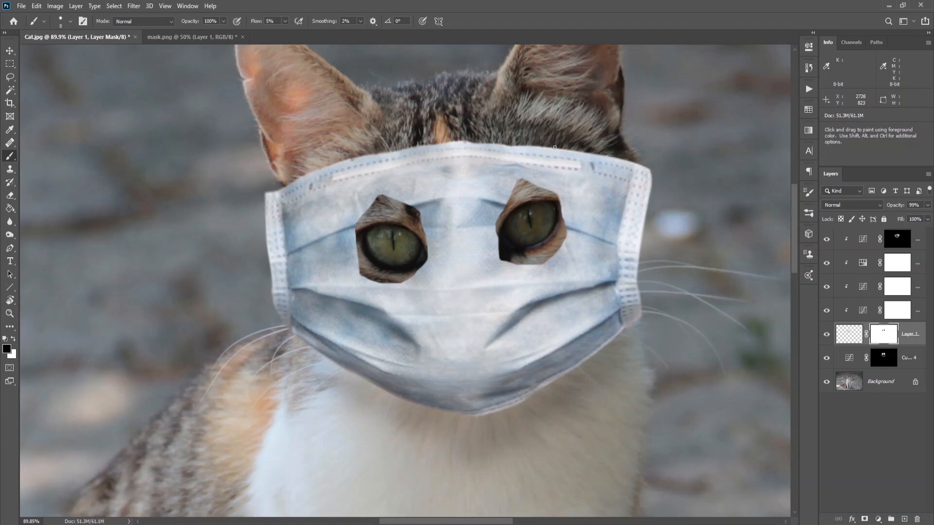
pyautogui.moveTo(255, 22); pyautogui.dragTo(276, 30)
pyautogui.hotkey('ctrl', 'z')
pyautogui.moveTo(665, 183)
pyautogui.mouseDown()
pyautogui.moveTo(675, 184)
pyautogui.moveTo(652, 164)
pyautogui.mouseUp()
pyautogui.scroll(-3, 664, 208)
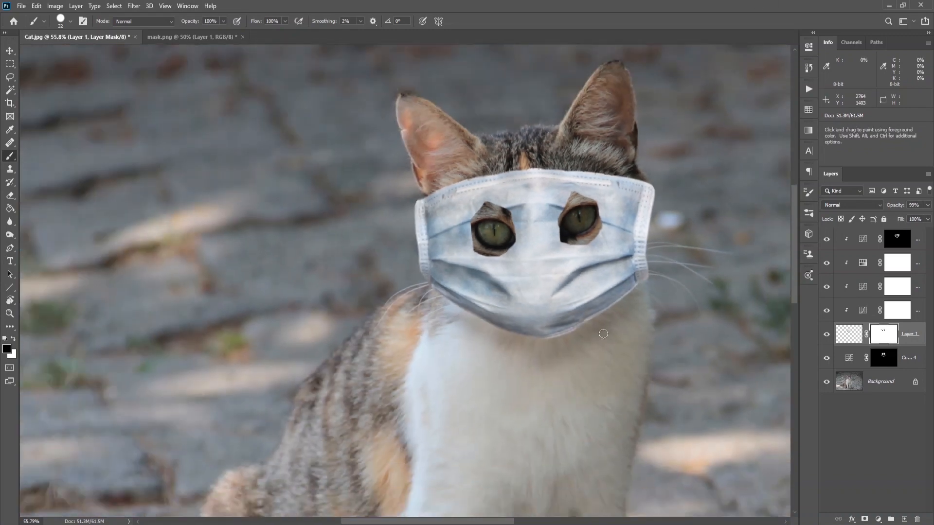
pyautogui.scroll(3, 603, 340)
pyautogui.moveTo(600, 364); pyautogui.dragTo(596, 362)
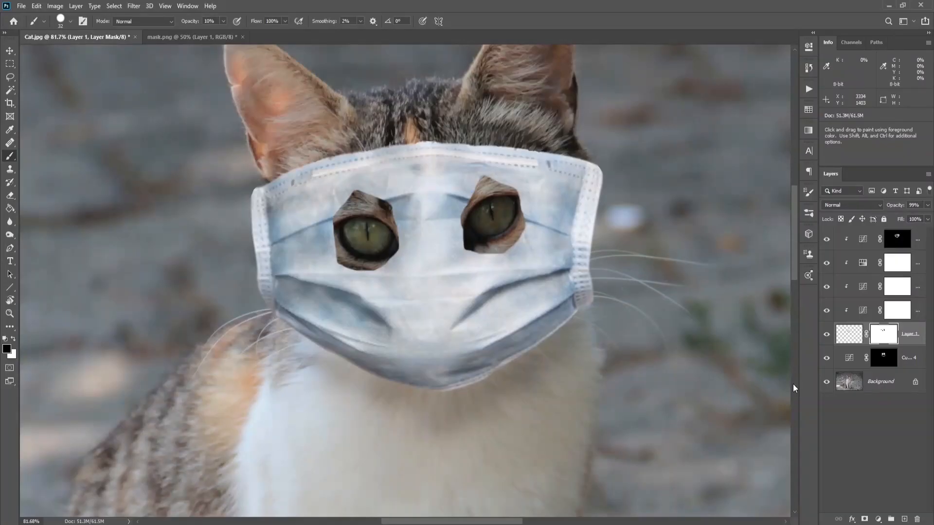
# Step: Remove the whiskers over the pavement beside the face mask from the Background layer with a 55-pixel Spot Healing Brush
pyautogui.click(826, 336)
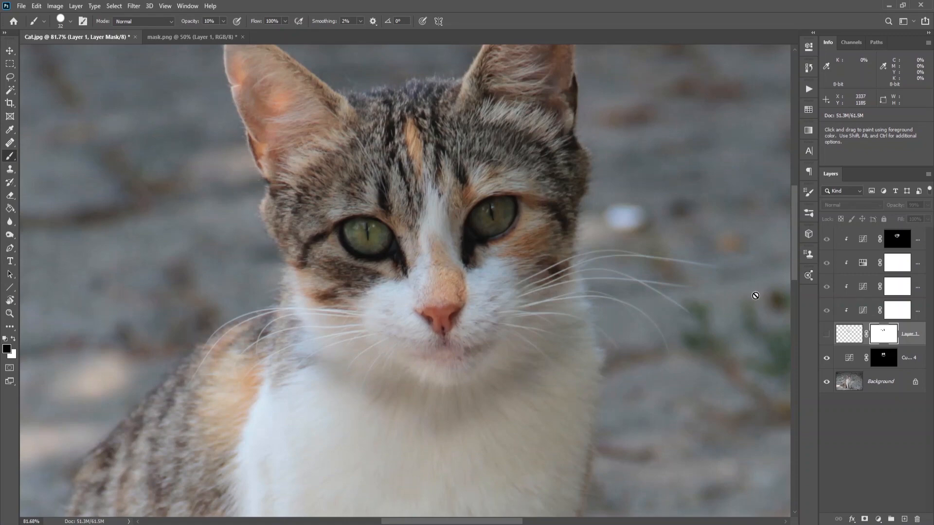
pyautogui.click(825, 335)
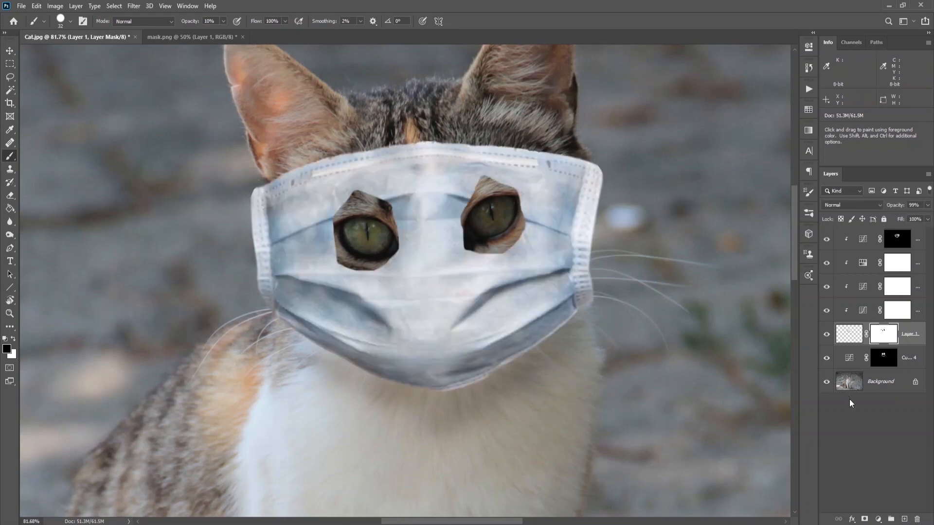
pyautogui.click(847, 381)
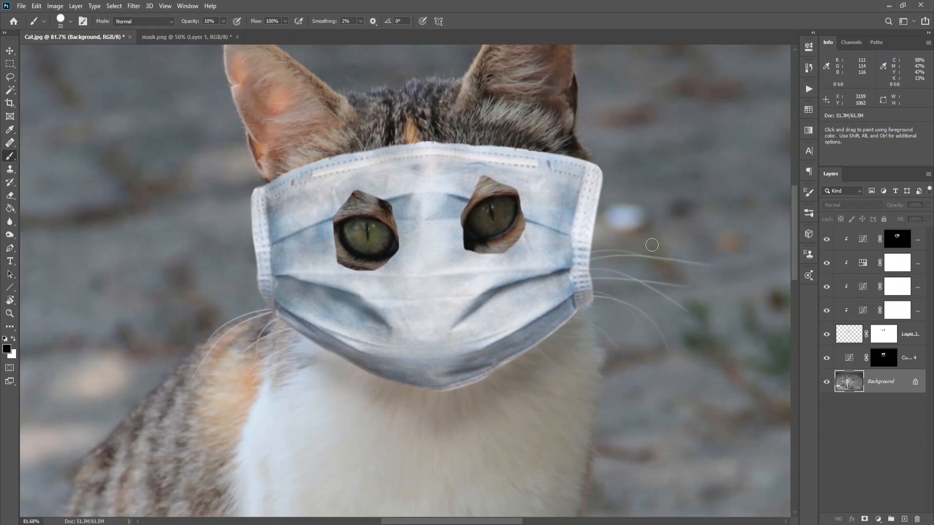
pyautogui.rightClick(9, 143)
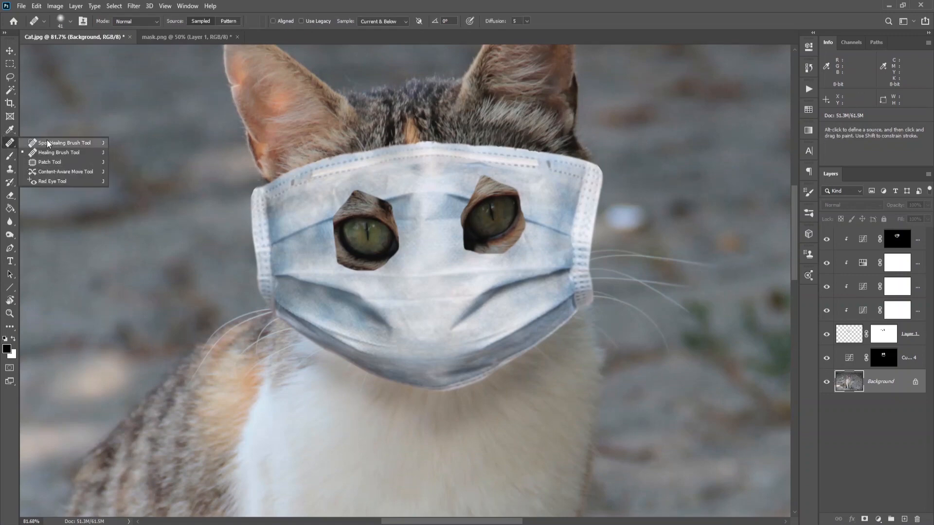
pyautogui.click(46, 142)
pyautogui.moveTo(728, 267); pyautogui.dragTo(646, 256)
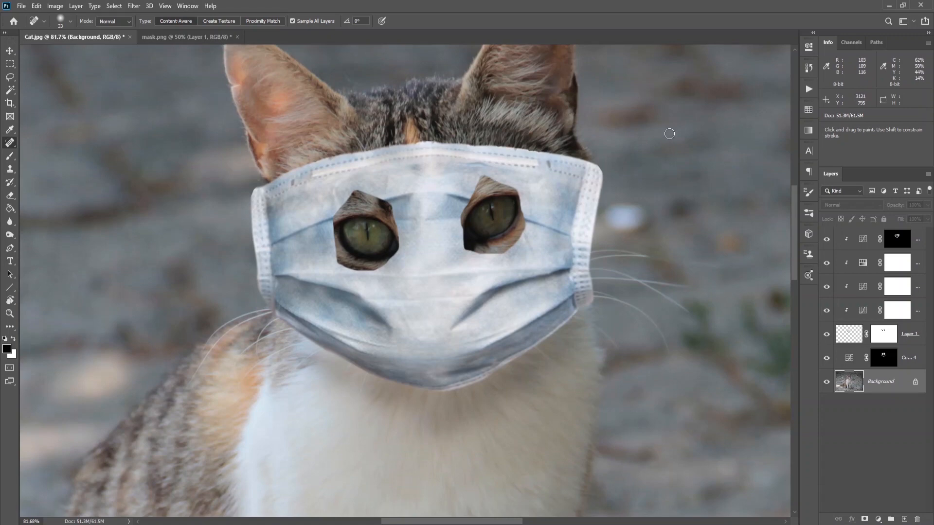
pyautogui.keyDown('alt'); pyautogui.rightClick(642, 221); pyautogui.keyUp('alt')
pyautogui.moveTo(720, 267); pyautogui.dragTo(608, 249)
pyautogui.moveTo(700, 287); pyautogui.dragTo(658, 282)
pyautogui.moveTo(692, 316); pyautogui.dragTo(657, 285)
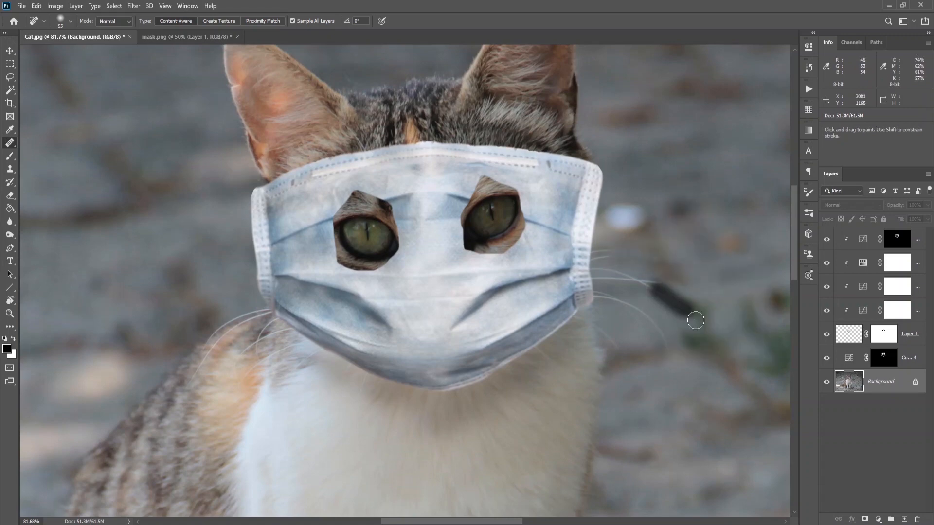
pyautogui.moveTo(667, 351); pyautogui.dragTo(621, 306)
pyautogui.moveTo(662, 283); pyautogui.dragTo(617, 276)
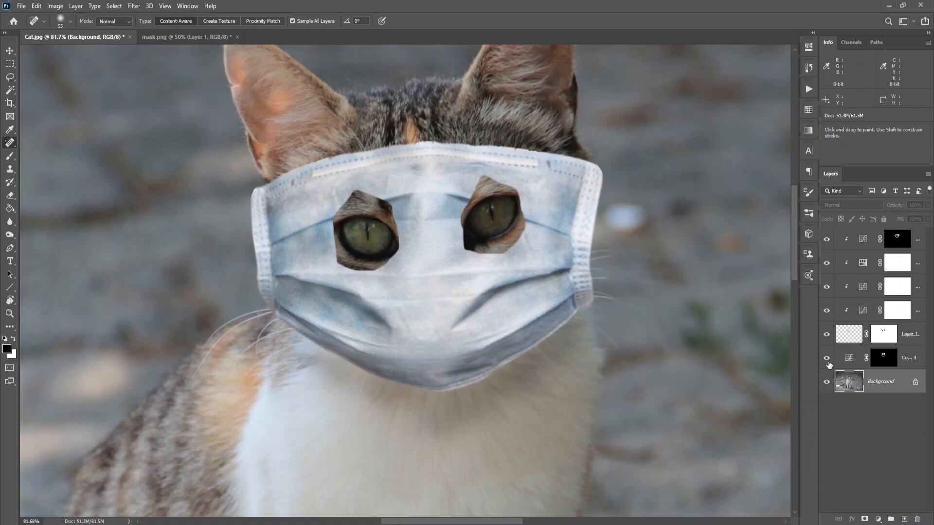
# Step: Temporarily hide the face mask and clean up the healing leftovers beside the cat's cheek, using the Healing Brush and undo
pyautogui.click(826, 334)
pyautogui.rightClick(12, 144)
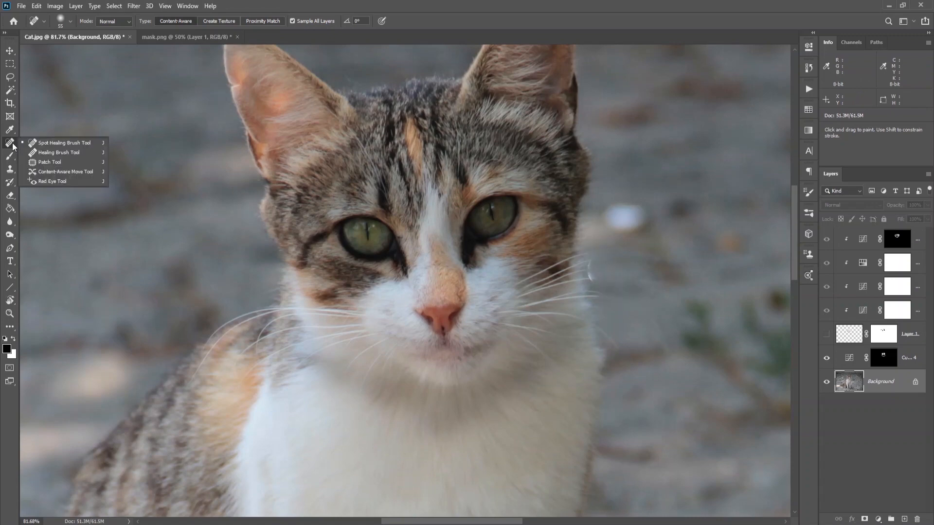
pyautogui.click(59, 152)
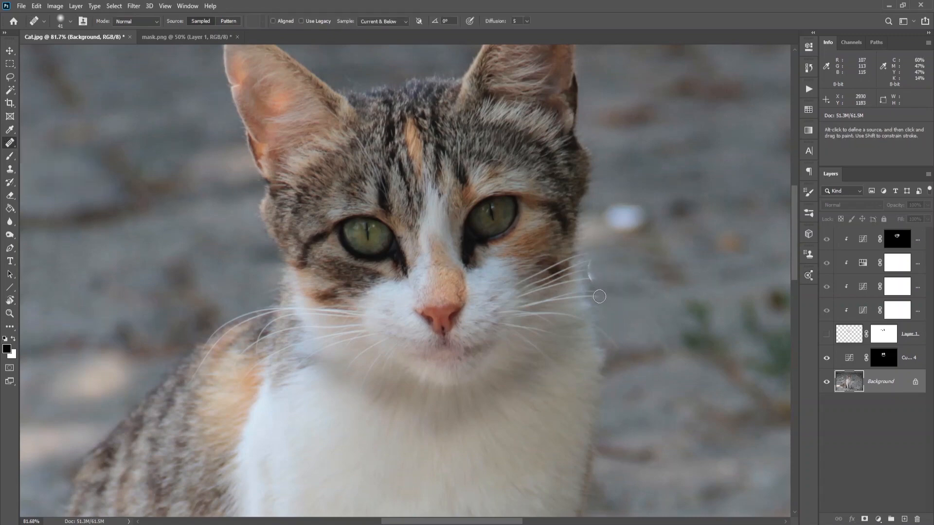
pyautogui.hotkey('ctrl', 'z')
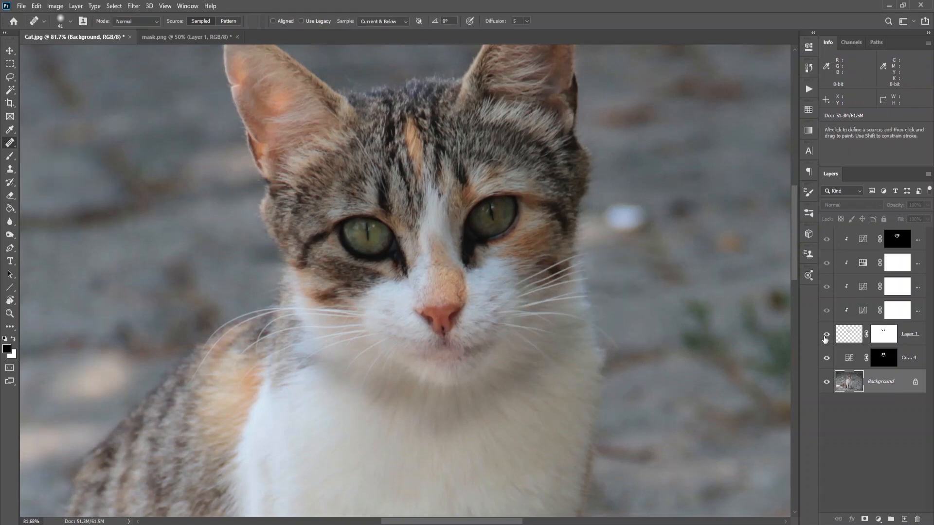
pyautogui.click(825, 336)
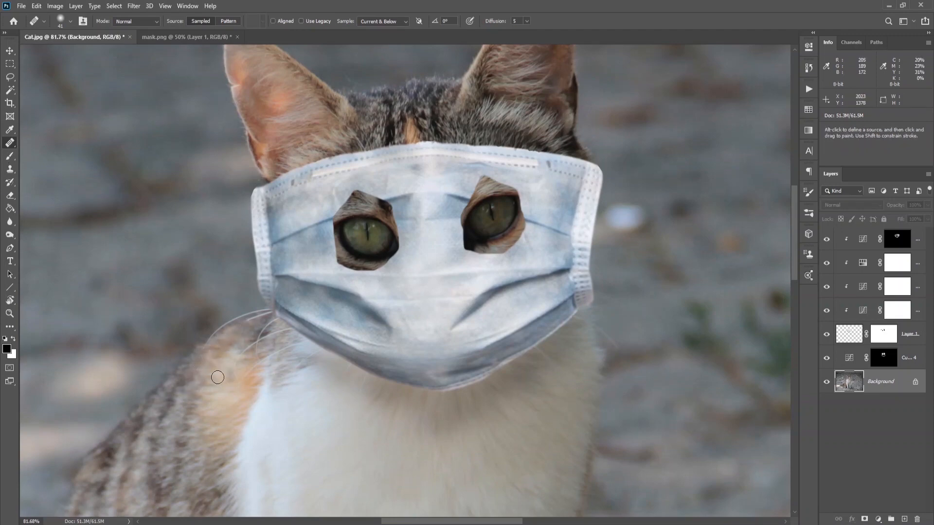
# Step: Heal away the whiskers over the cat's shoulder, hiding the face mask to reach their ends, and compare the photo with and without it
pyautogui.moveTo(209, 343)
pyautogui.mouseDown()
pyautogui.moveTo(258, 317)
pyautogui.moveTo(289, 362)
pyautogui.moveTo(311, 351)
pyautogui.moveTo(258, 355)
pyautogui.moveTo(241, 343)
pyautogui.moveTo(271, 323)
pyautogui.moveTo(241, 357)
pyautogui.mouseUp()
pyautogui.keyDown('alt'); pyautogui.click(243, 355); pyautogui.keyUp('alt')
pyautogui.click(826, 334)
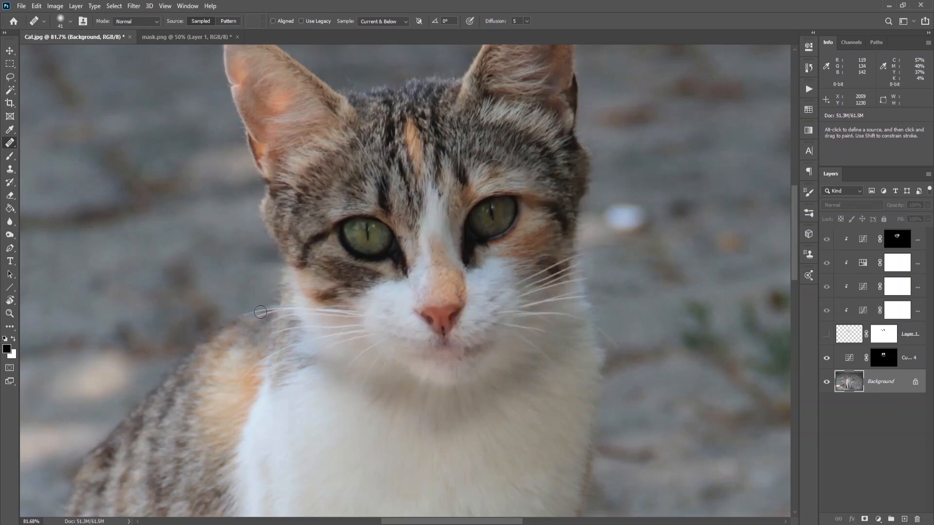
pyautogui.moveTo(260, 312); pyautogui.dragTo(275, 308)
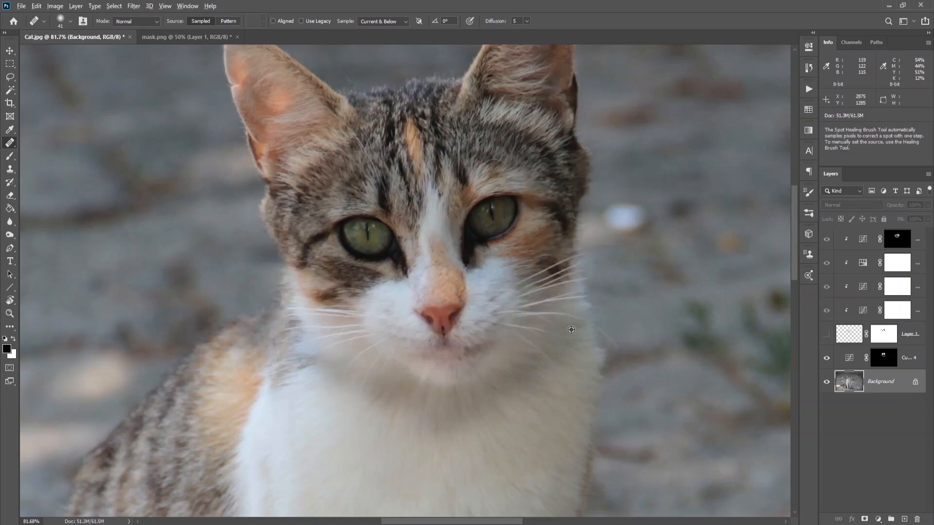
pyautogui.click(826, 335)
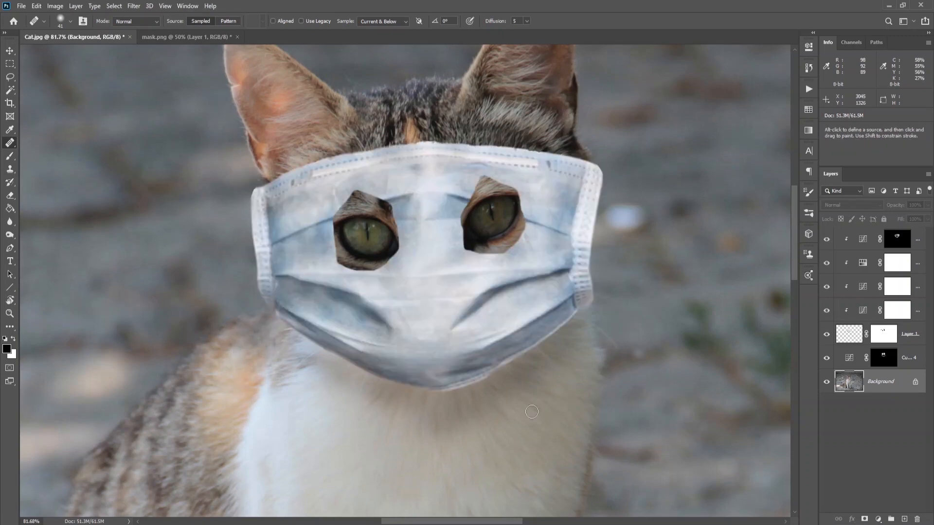
pyautogui.click(826, 335)
pyautogui.click(826, 334)
pyautogui.scroll(-4, 665, 317)
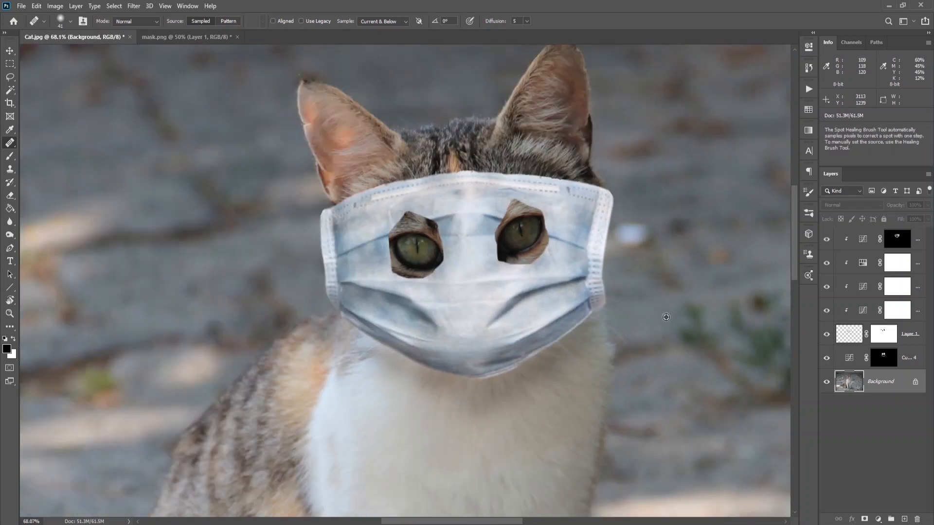
pyautogui.scroll(-3, 529, 386)
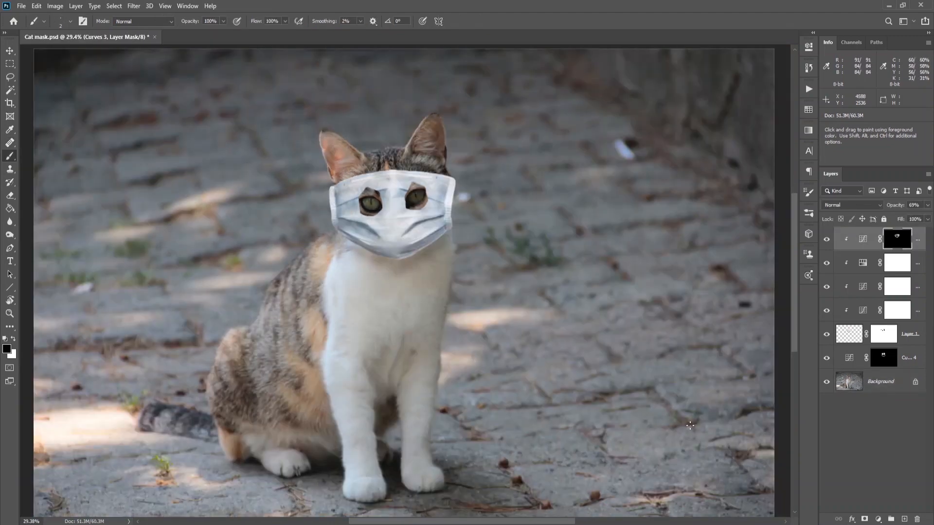
# Step: Add a Brightness/Contrast adjustment clipped to the face mask, lower its contrast, and compare the result with the adjustment hidden
pyautogui.click(881, 518)
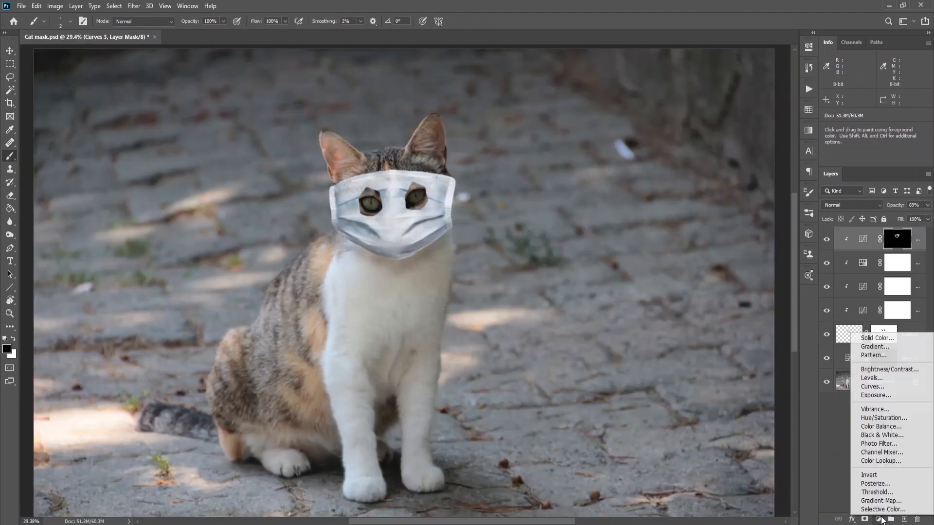
pyautogui.click(899, 369)
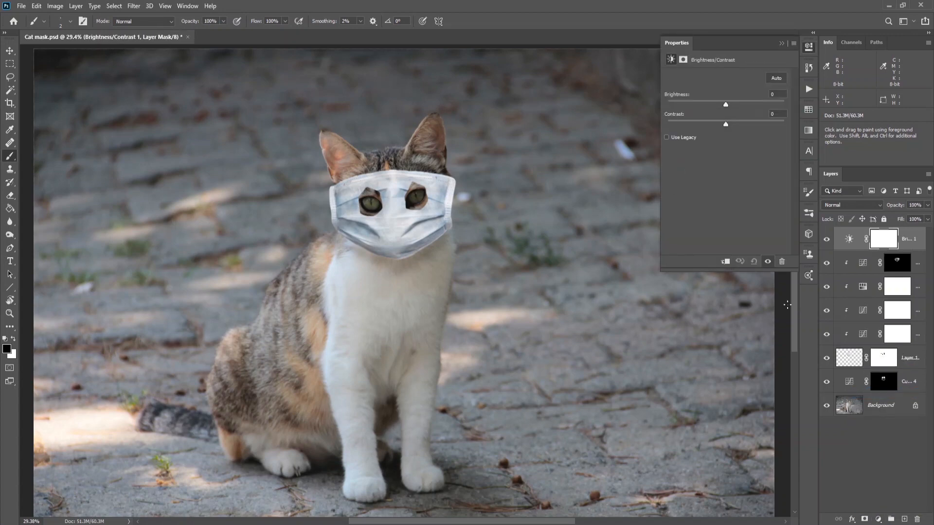
pyautogui.click(725, 263)
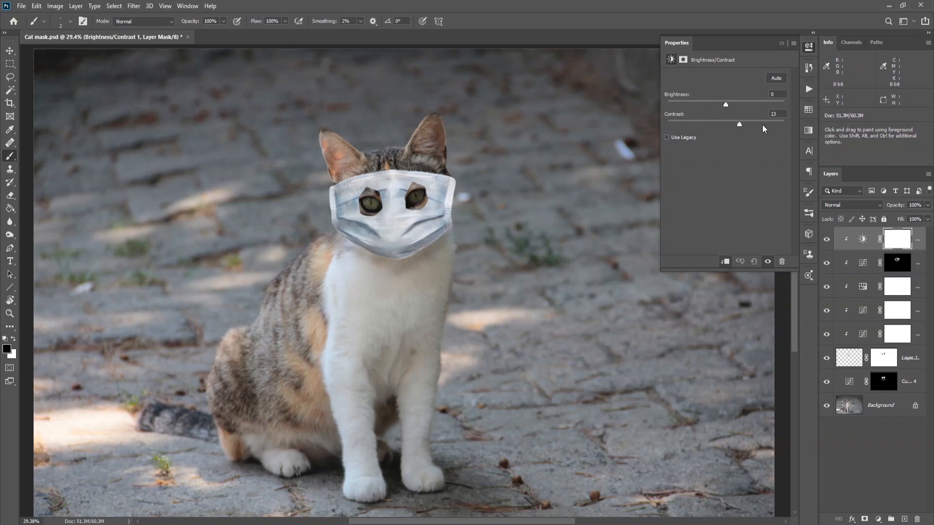
pyautogui.moveTo(762, 124); pyautogui.dragTo(696, 124)
pyautogui.click(782, 43)
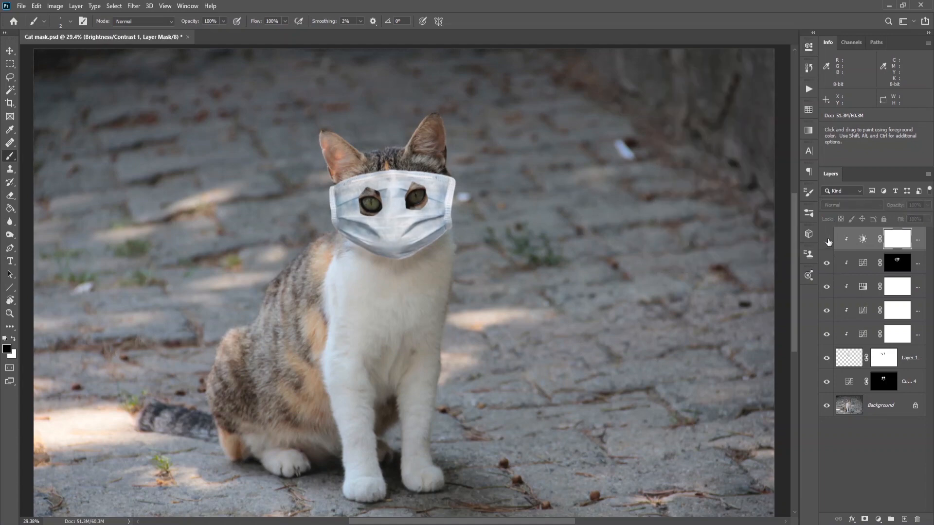
pyautogui.click(826, 239)
pyautogui.scroll(4, 370, 292)
pyautogui.moveTo(383, 290); pyautogui.dragTo(419, 300)
pyautogui.scroll(-1, 425, 303)
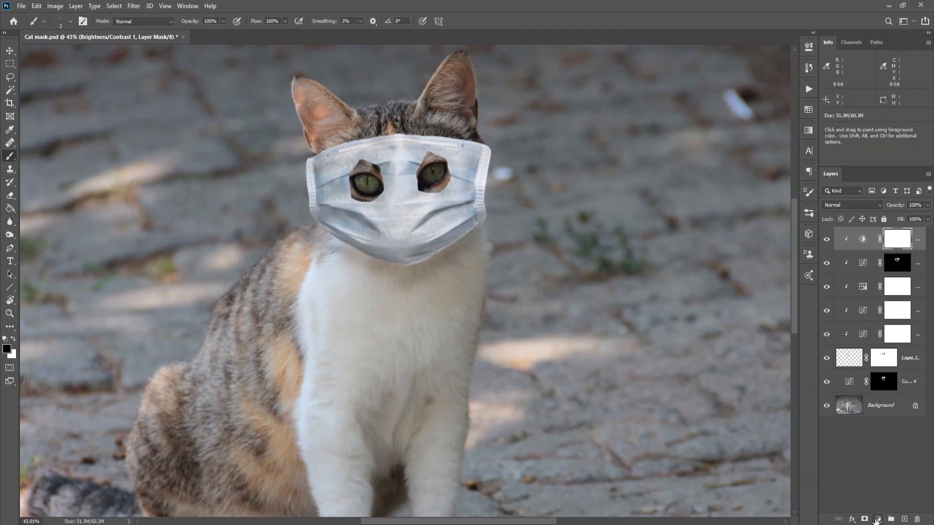
# Step: Add a new layer above the adjustments and set the foreground color to light blue, RGB 65, 183, 232, for the Brush tool
pyautogui.click(904, 519)
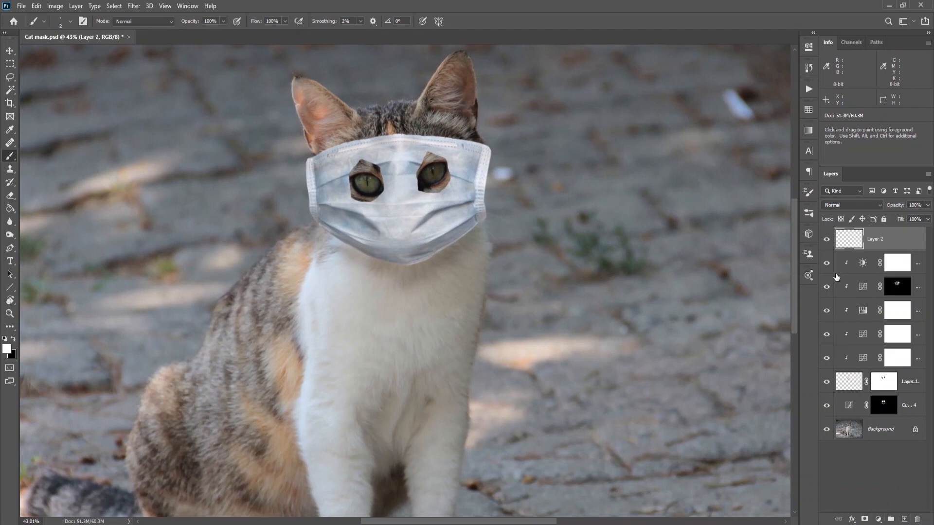
pyautogui.click(7, 348)
pyautogui.click(756, 306)
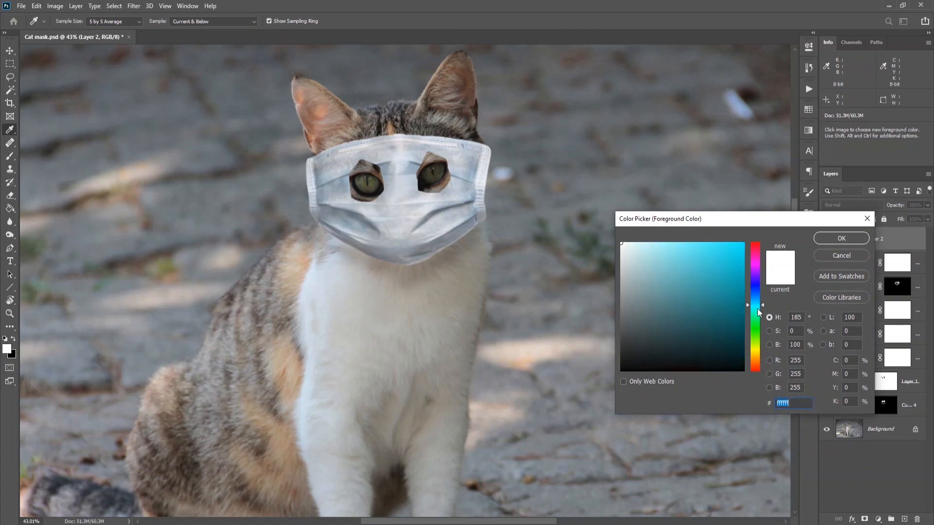
pyautogui.moveTo(757, 305); pyautogui.dragTo(757, 300)
pyautogui.click(710, 250)
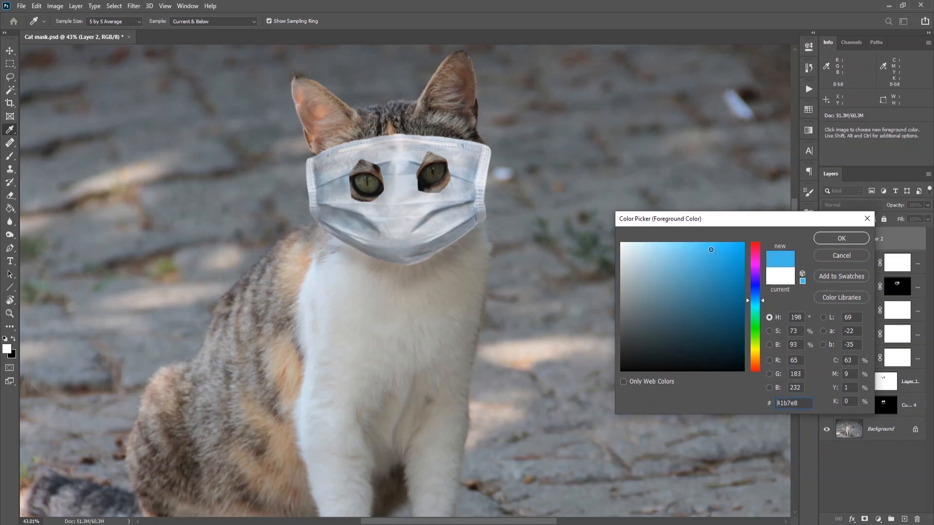
pyautogui.click(840, 238)
pyautogui.press('b')
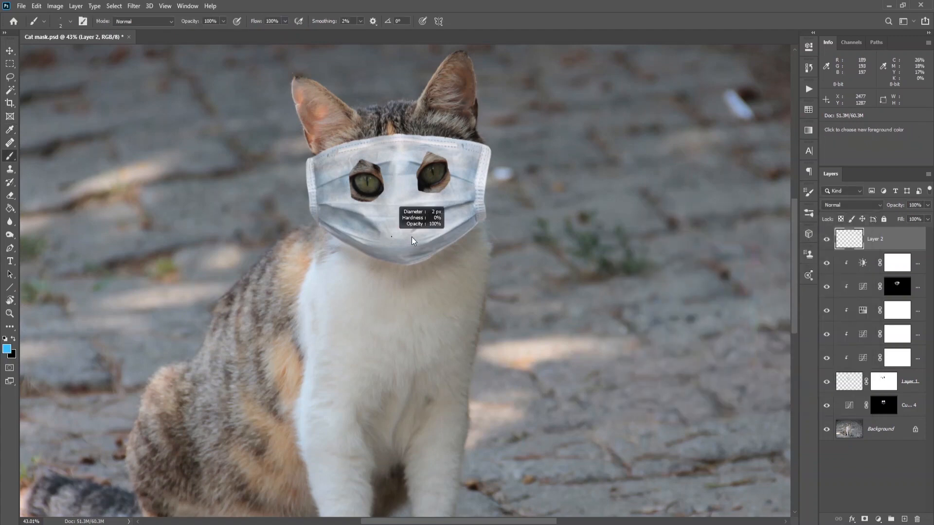
# Step: Clip the new layer to the face mask, paint the whole mask light blue, and set the layer's blend mode to Color
pyautogui.keyDown('alt'); pyautogui.click(905, 247); pyautogui.keyUp('alt')
pyautogui.moveTo(492, 204)
pyautogui.mouseDown()
pyautogui.moveTo(458, 183)
pyautogui.moveTo(453, 232)
pyautogui.moveTo(410, 258)
pyautogui.moveTo(401, 168)
pyautogui.moveTo(378, 157)
pyautogui.moveTo(300, 206)
pyautogui.moveTo(307, 166)
pyautogui.moveTo(327, 204)
pyautogui.moveTo(369, 222)
pyautogui.moveTo(384, 265)
pyautogui.moveTo(322, 173)
pyautogui.moveTo(492, 130)
pyautogui.moveTo(488, 177)
pyautogui.moveTo(452, 236)
pyautogui.mouseUp()
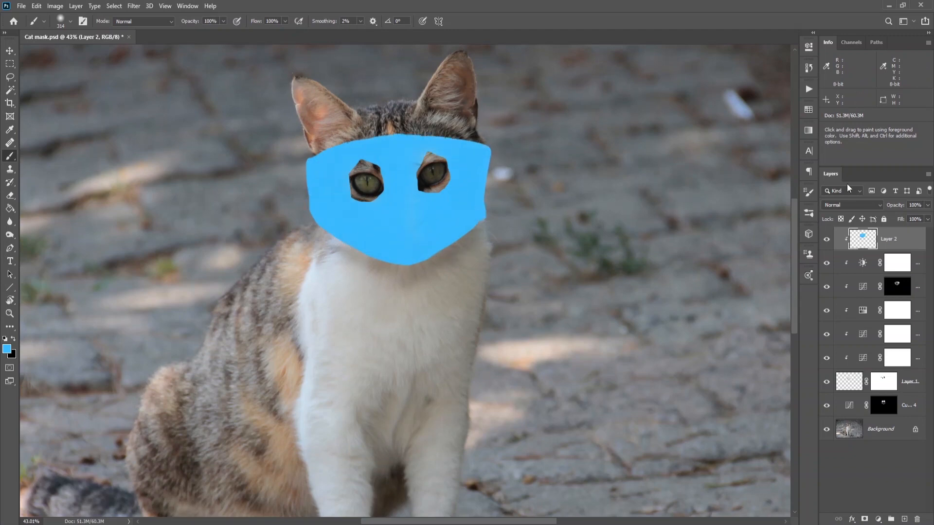
pyautogui.click(851, 204)
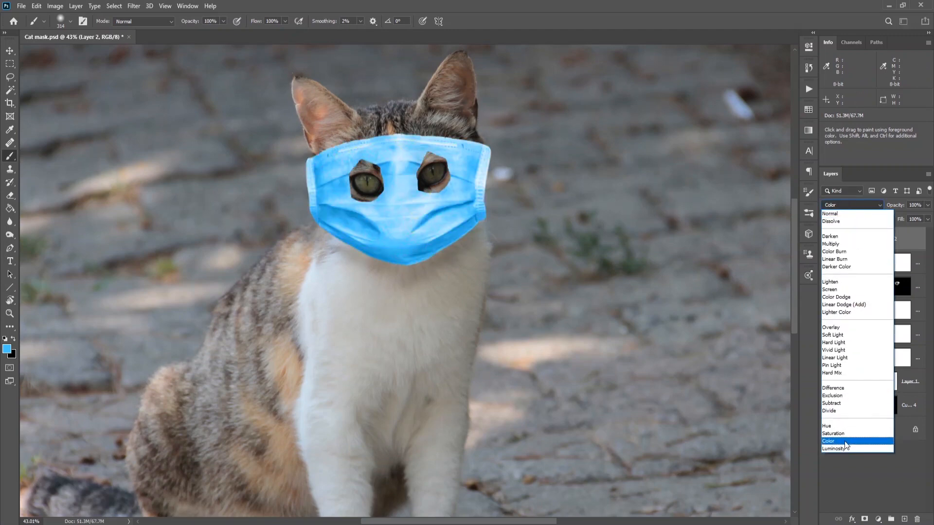
pyautogui.click(844, 442)
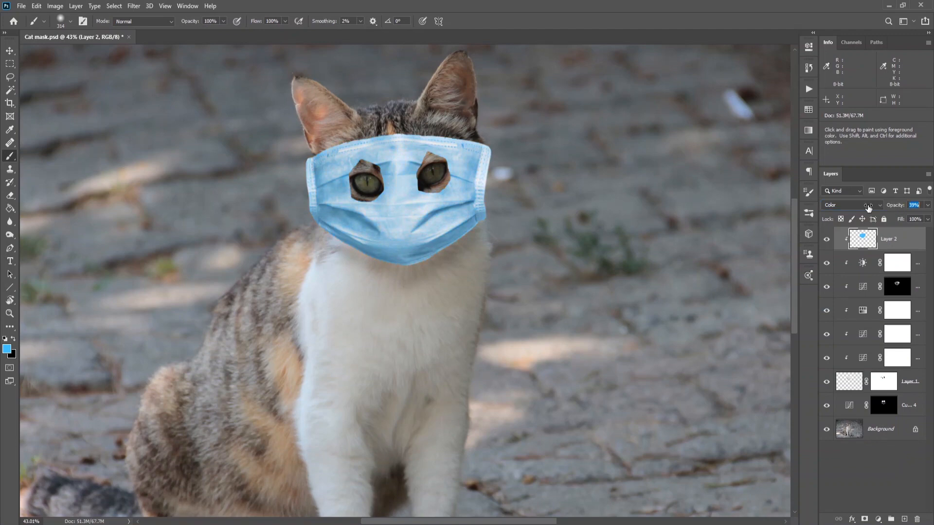
# Step: Lower the blue layer's opacity to 32% and move it below the adjustments, directly above the face mask layer
pyautogui.moveTo(868, 207); pyautogui.dragTo(865, 207)
pyautogui.scroll(-2, 553, 292)
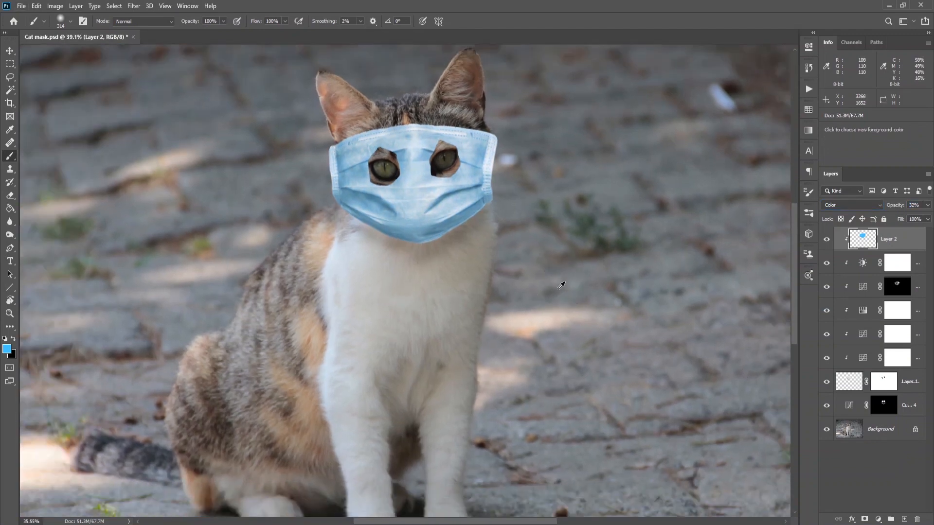
pyautogui.scroll(-1, 561, 285)
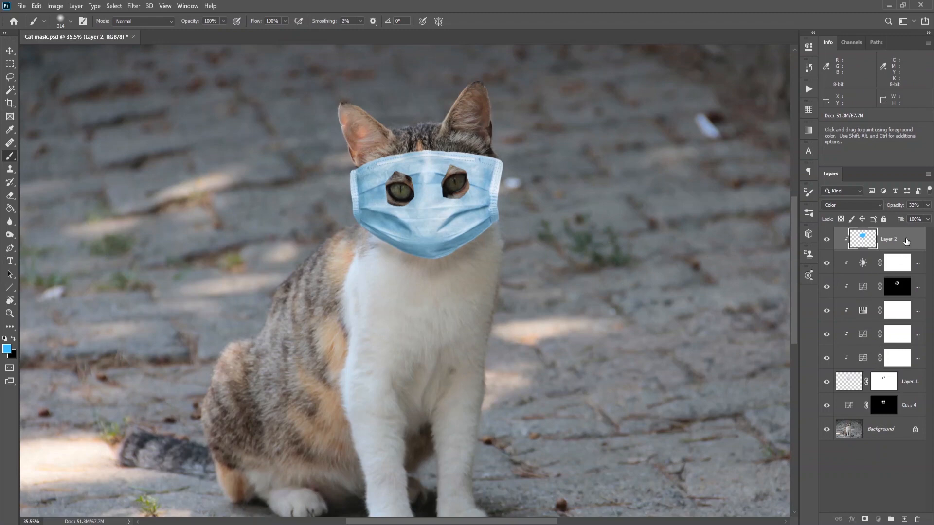
pyautogui.moveTo(906, 241); pyautogui.dragTo(910, 368)
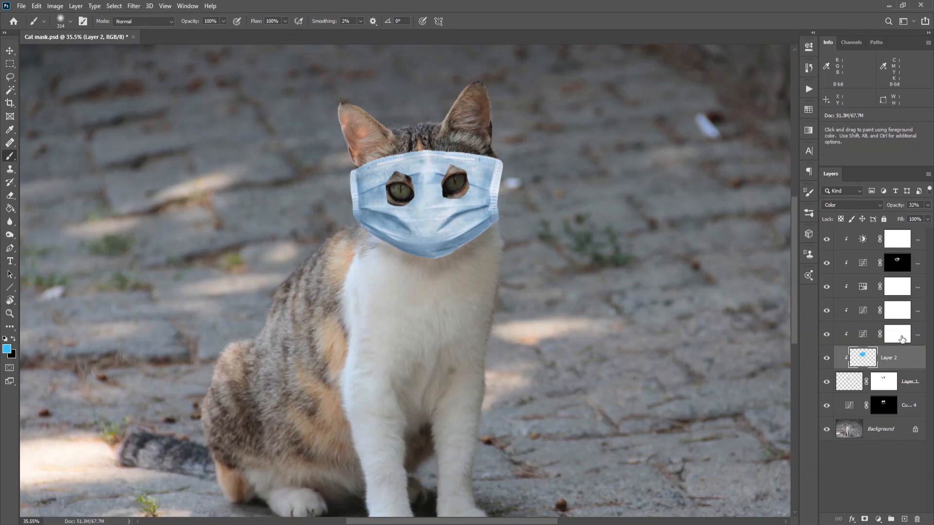
pyautogui.click(828, 361)
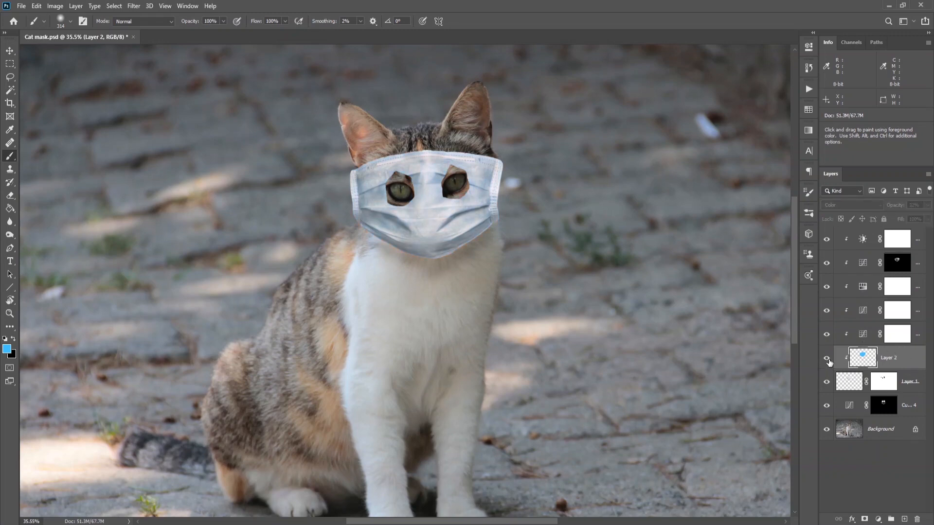
pyautogui.click(827, 359)
# Step: Add a new layer on top, clipped to the face mask, and prepare the Brush with 1% flow and a color sampled from the surroundings
pyautogui.click(898, 241)
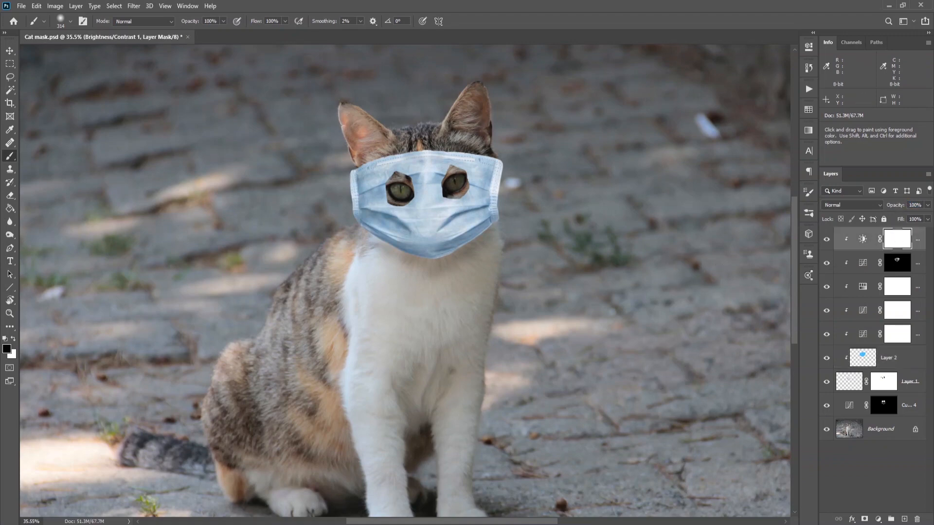
pyautogui.click(904, 519)
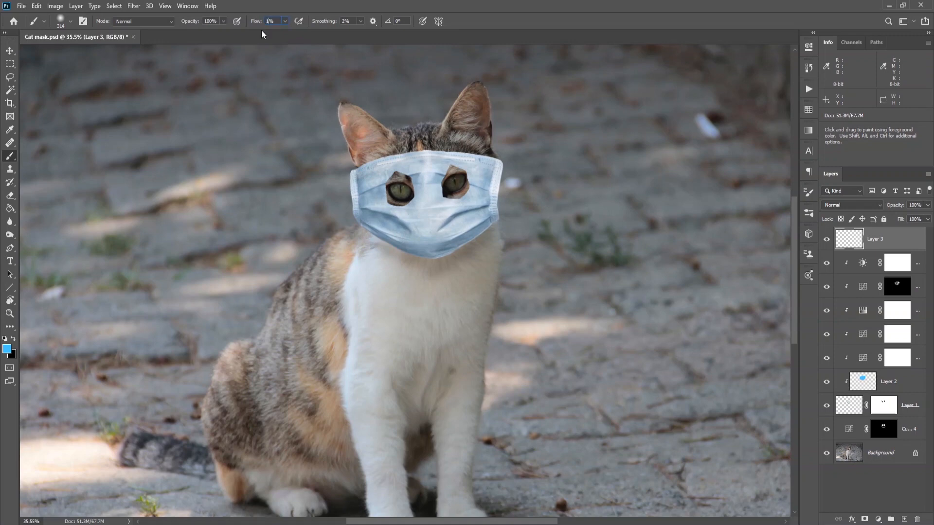
pyautogui.keyDown('alt'); pyautogui.click(350, 251); pyautogui.keyUp('alt')
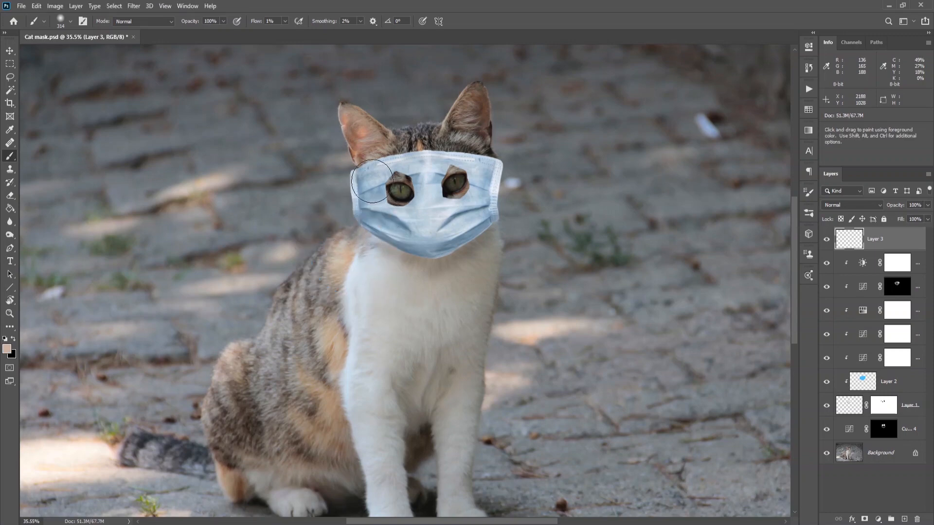
pyautogui.keyDown('alt'); pyautogui.click(905, 249); pyautogui.keyUp('alt')
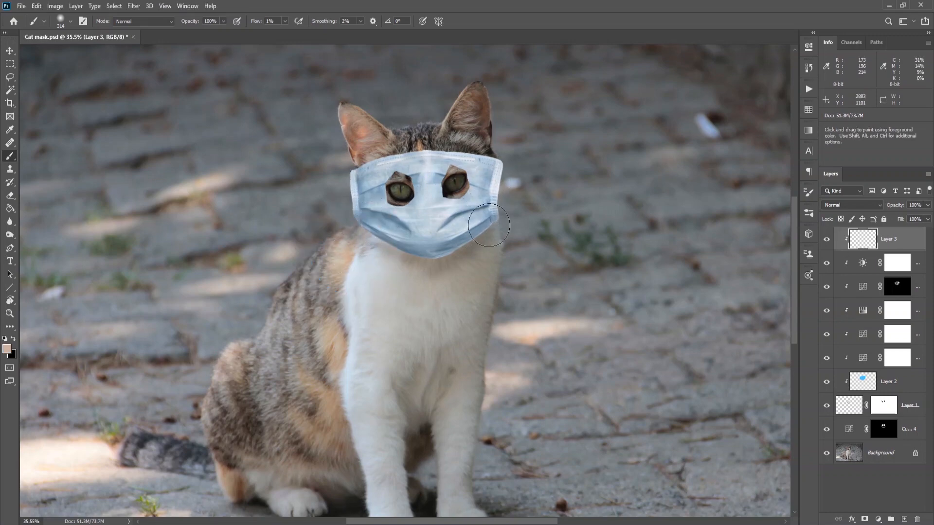
# Step: Brush faint tones sampled from the cat's surrounding fur over the face mask, raising the brush flow to 2%
pyautogui.moveTo(486, 222)
pyautogui.mouseDown()
pyautogui.moveTo(430, 226)
pyautogui.moveTo(419, 204)
pyautogui.mouseUp()
pyautogui.keyDown('alt'); pyautogui.click(441, 148); pyautogui.keyUp('alt')
pyautogui.moveTo(489, 196)
pyautogui.mouseDown()
pyautogui.moveTo(462, 228)
pyautogui.moveTo(371, 197)
pyautogui.moveTo(370, 180)
pyautogui.mouseUp()
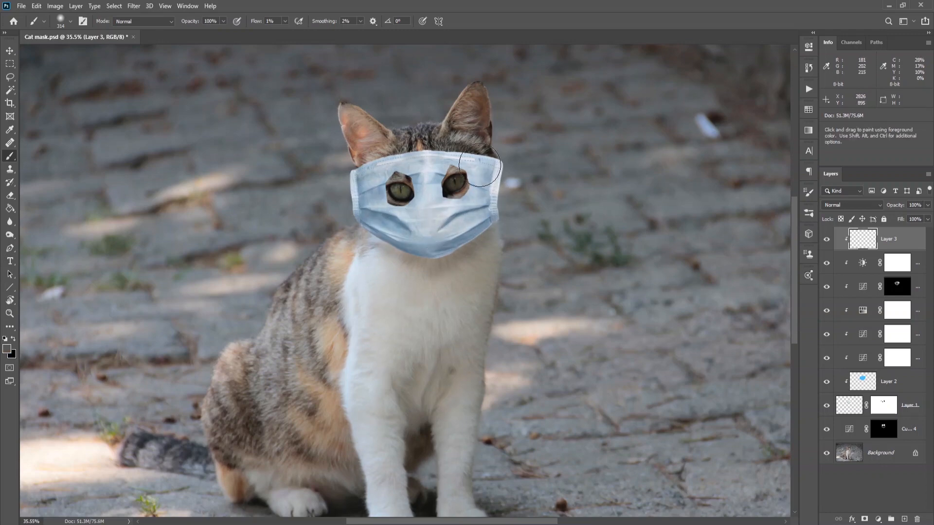
pyautogui.keyDown('alt'); pyautogui.click(387, 258); pyautogui.keyUp('alt')
pyautogui.moveTo(372, 243)
pyautogui.mouseDown()
pyautogui.moveTo(388, 229)
pyautogui.moveTo(369, 189)
pyautogui.moveTo(379, 177)
pyautogui.moveTo(415, 245)
pyautogui.moveTo(433, 173)
pyautogui.moveTo(476, 172)
pyautogui.mouseUp()
pyautogui.keyDown('alt'); pyautogui.click(450, 276); pyautogui.keyUp('alt')
pyautogui.keyDown('alt'); pyautogui.click(436, 144); pyautogui.keyUp('alt')
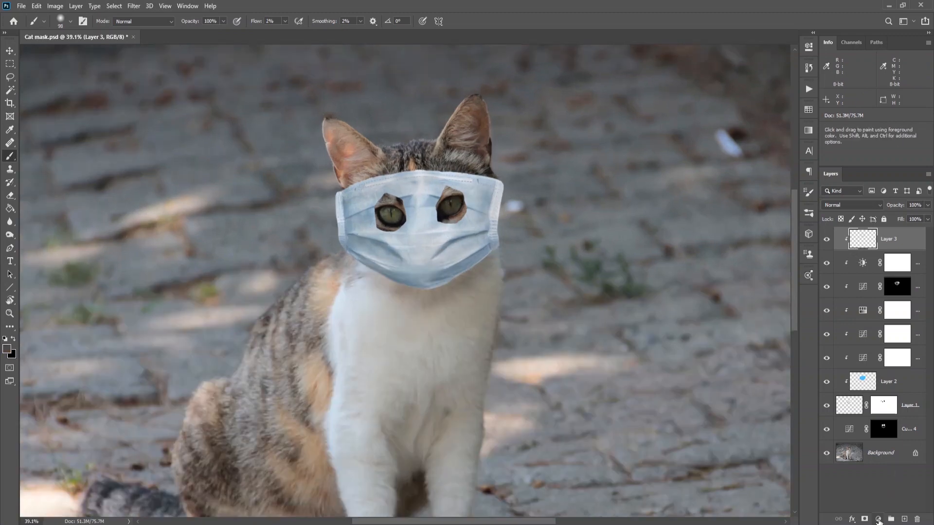
# Step: Add a Color Lookup adjustment over the whole image using LateSunset.3DL and lower its opacity to 22%
pyautogui.click(879, 520)
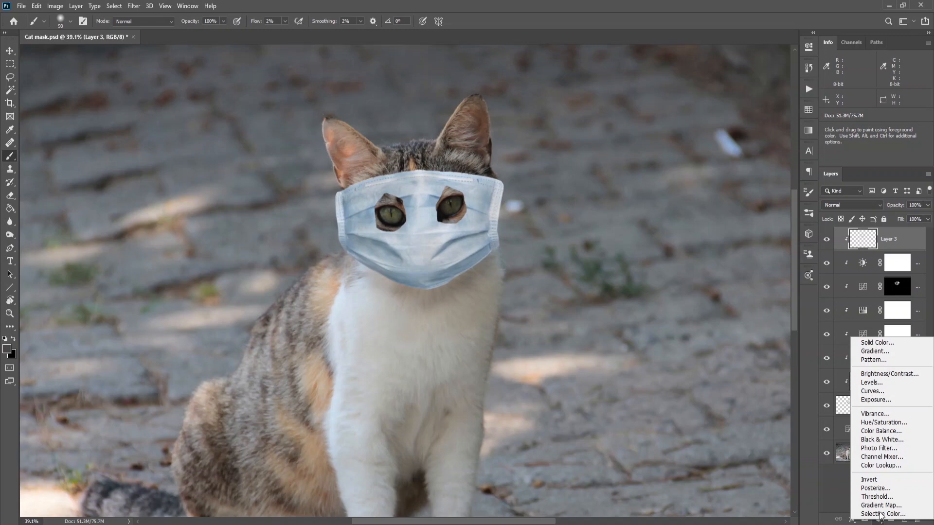
pyautogui.click(883, 468)
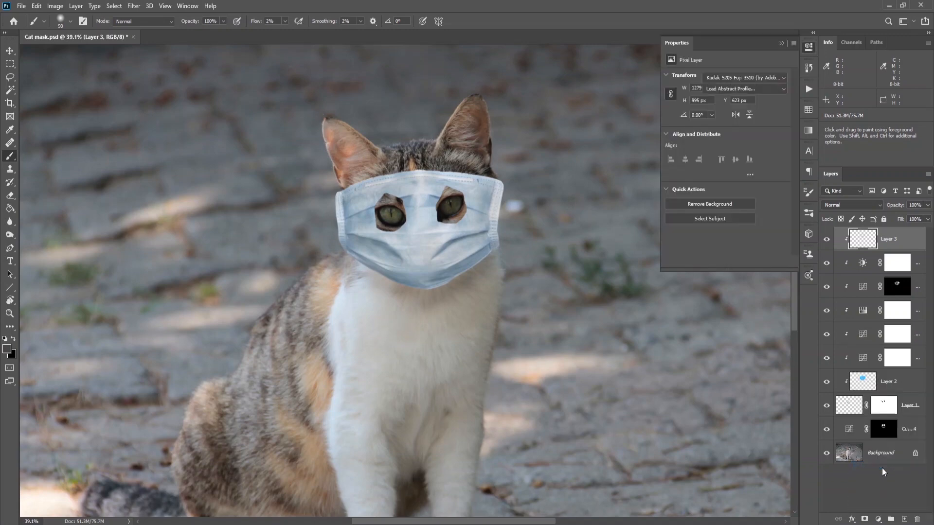
pyautogui.click(730, 76)
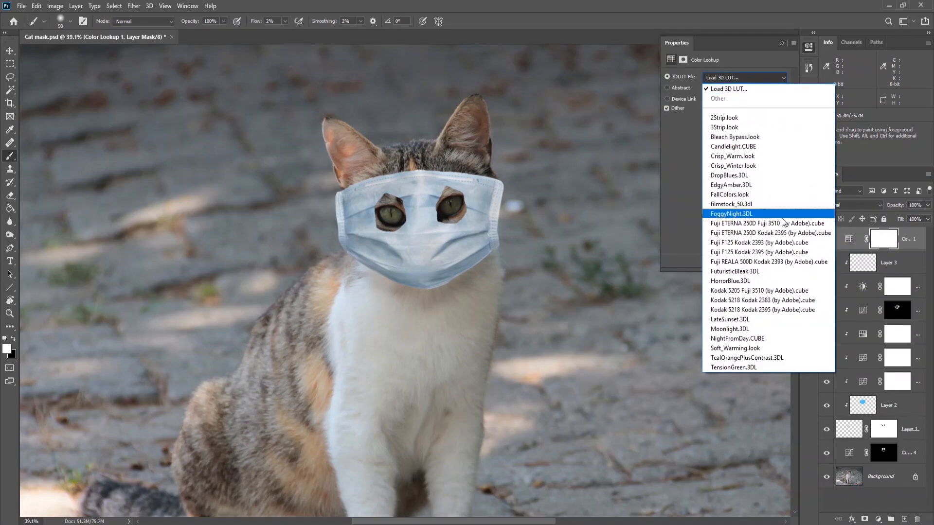
pyautogui.click(756, 319)
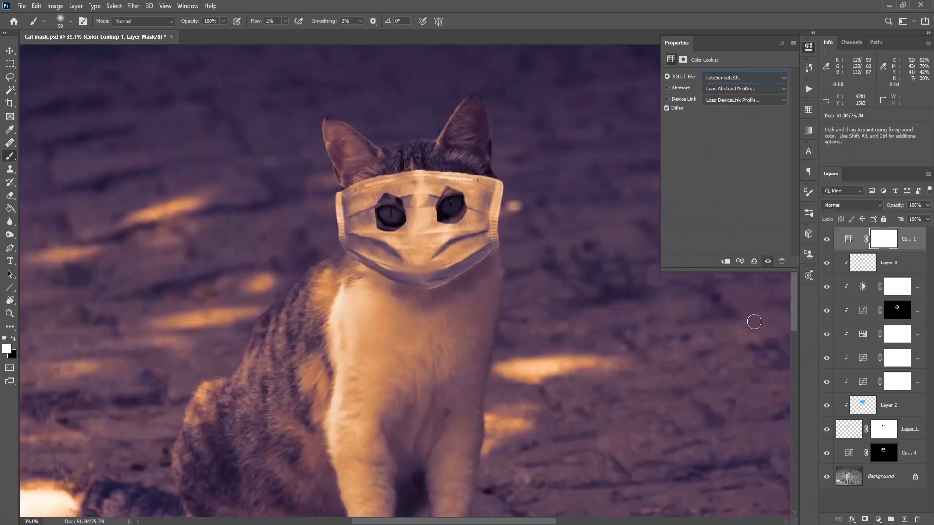
pyautogui.click(780, 43)
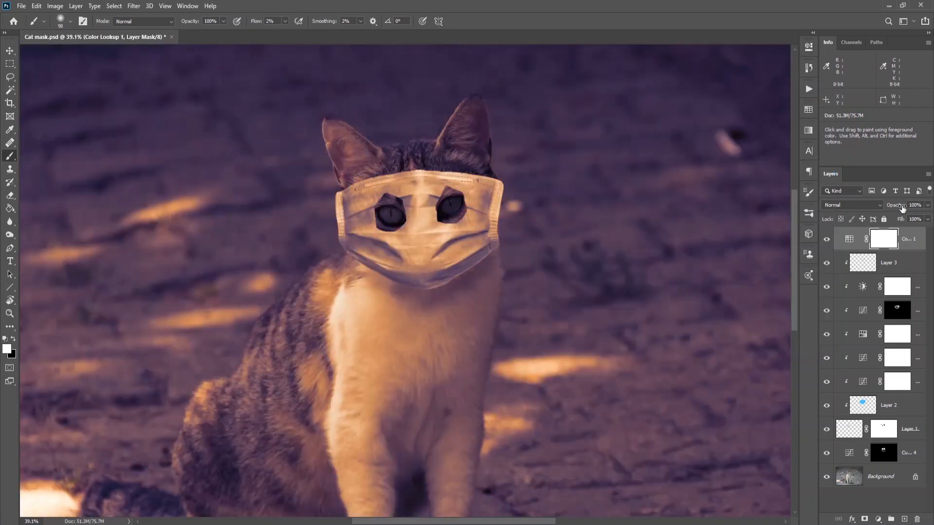
pyautogui.moveTo(902, 205); pyautogui.dragTo(887, 206)
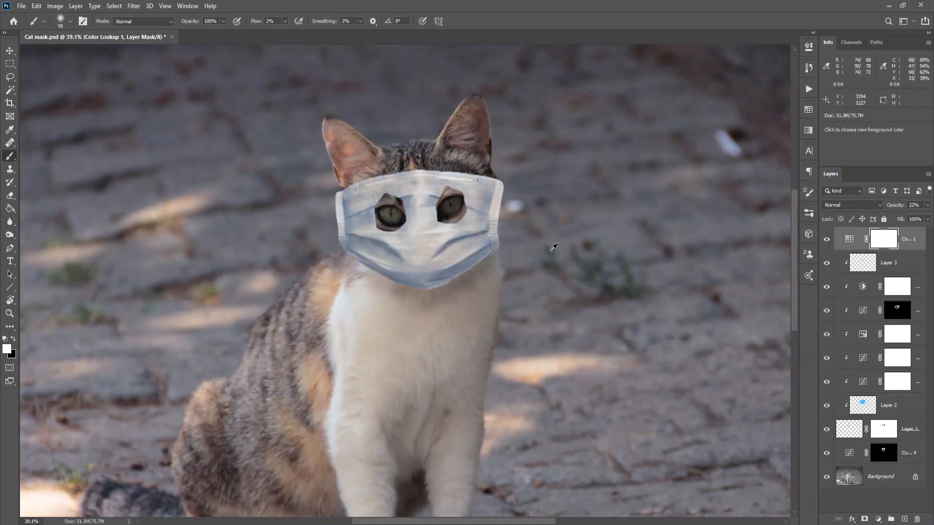
# Step: Compare the full photo with and without the Color Lookup adjustment, and change its 3D LUT to Crisp_Warm.look
pyautogui.scroll(-5, 552, 248)
pyautogui.click(826, 240)
pyautogui.click(826, 240)
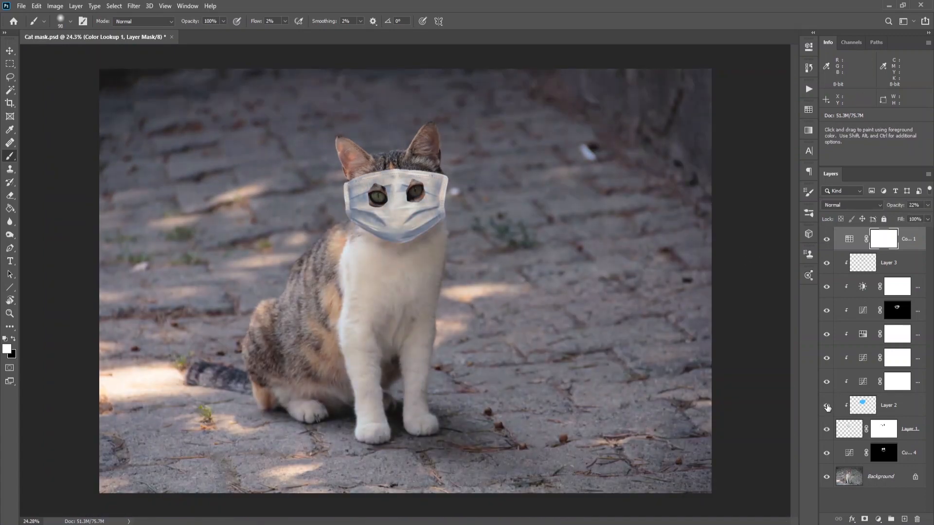
pyautogui.click(826, 239)
pyautogui.doubleClick(849, 240)
pyautogui.click(826, 240)
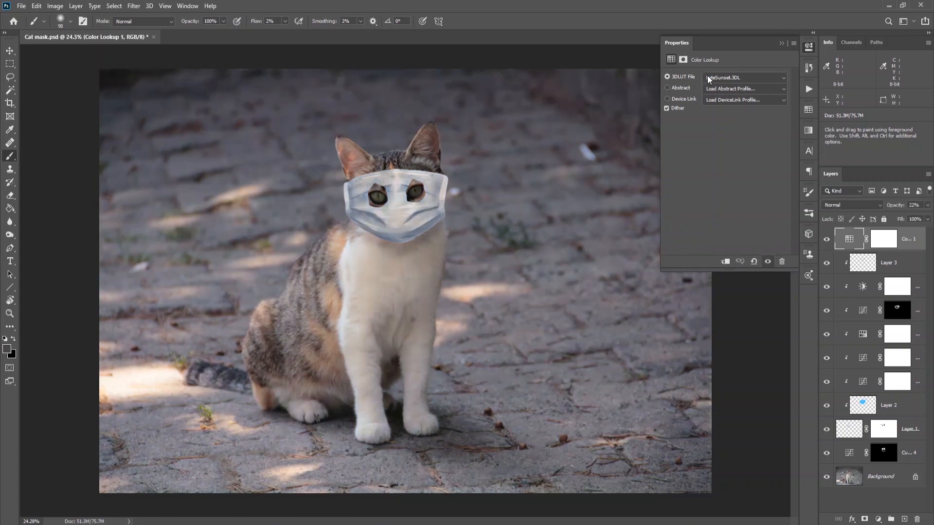
pyautogui.click(709, 78)
pyautogui.click(750, 156)
pyautogui.click(782, 43)
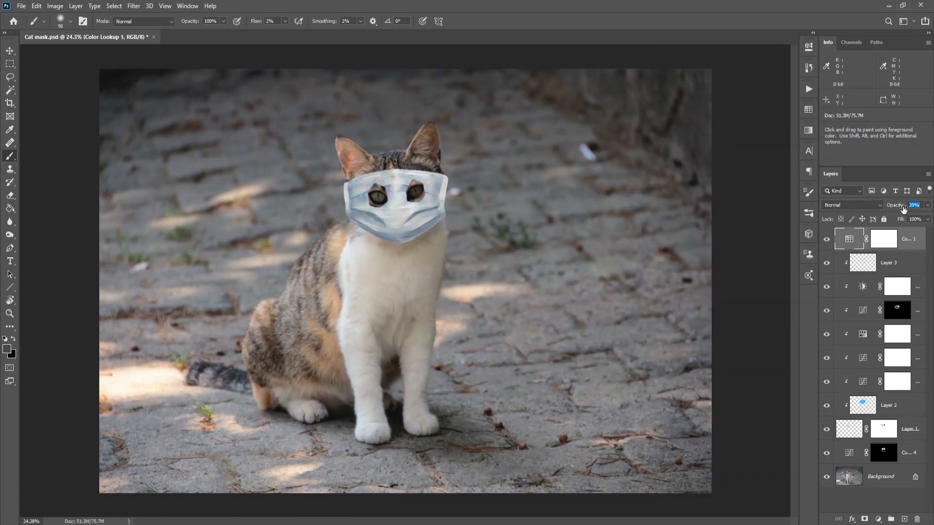